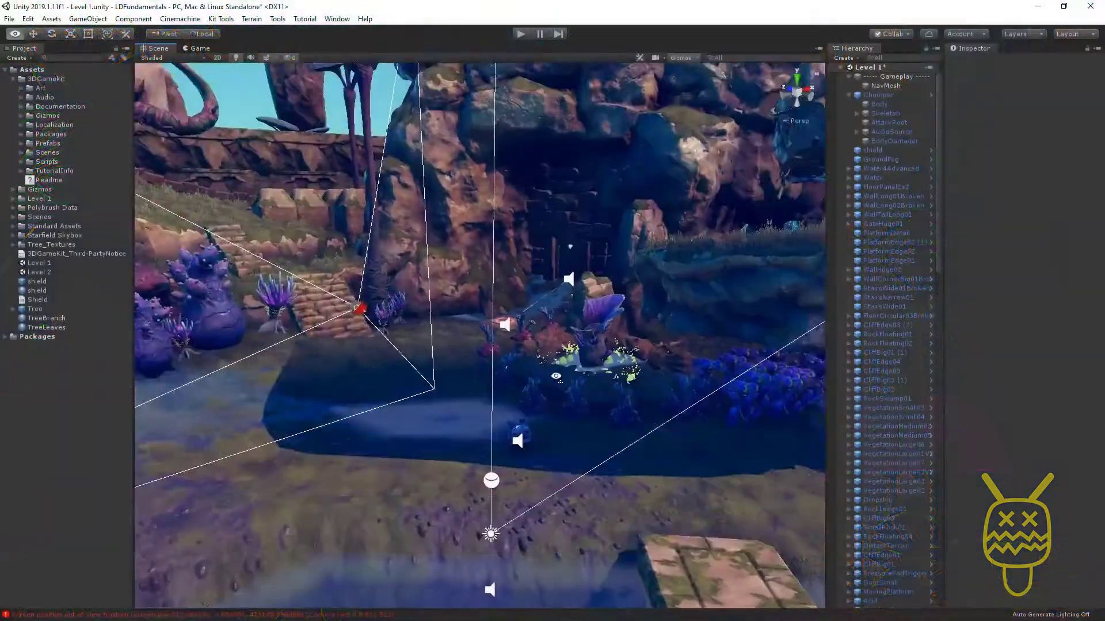
Fly the Scene camera through the Level 1 cave until it faces the stone door.
right_drag(569, 323, 681, 367)
key(w)
key(s)
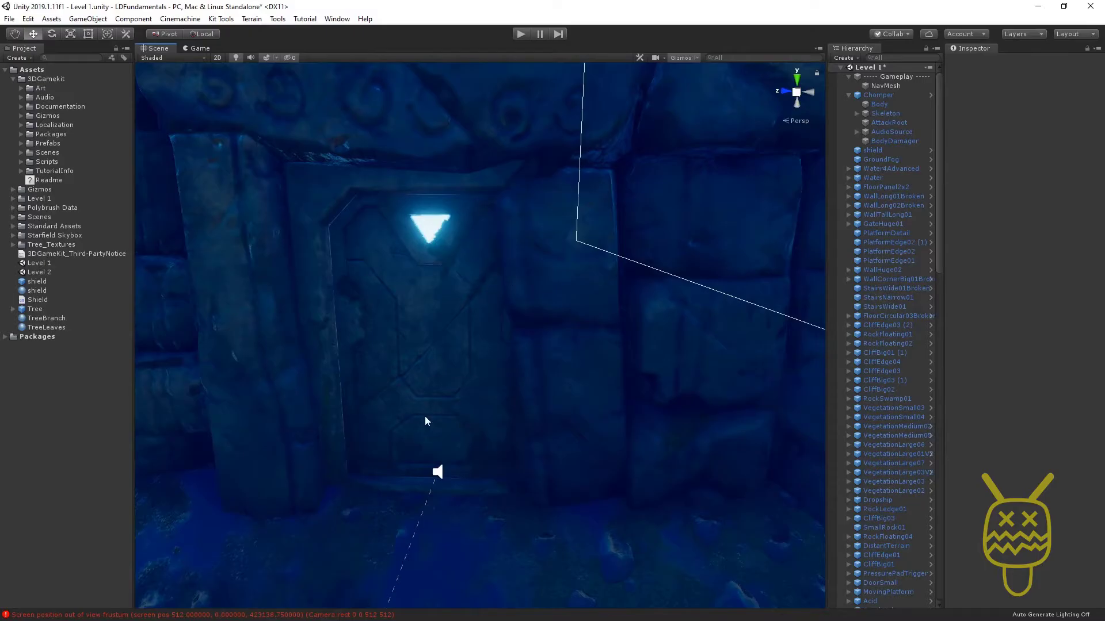
Frame DoorSmall, then add a Cube under the Gameplay group and frame it.
click(414, 358)
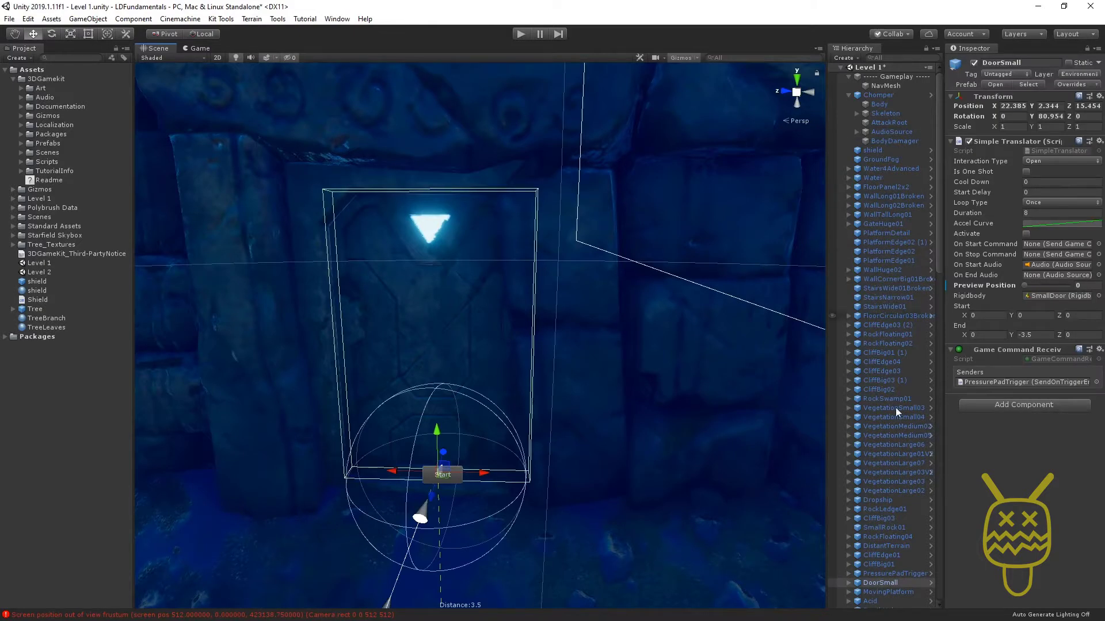
double_click(881, 582)
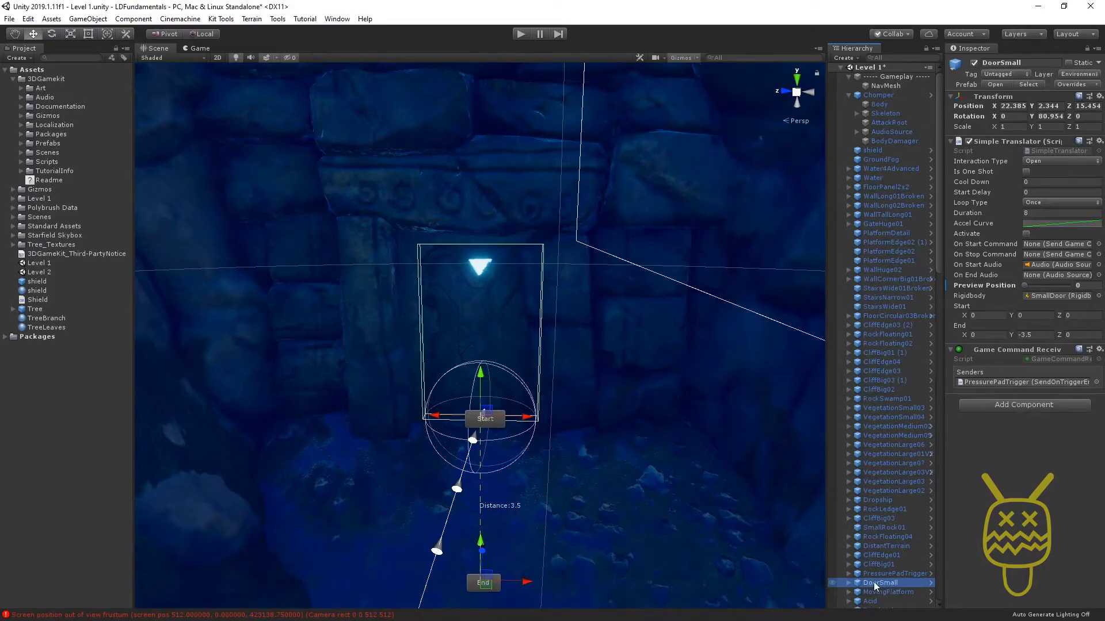
right_click(897, 77)
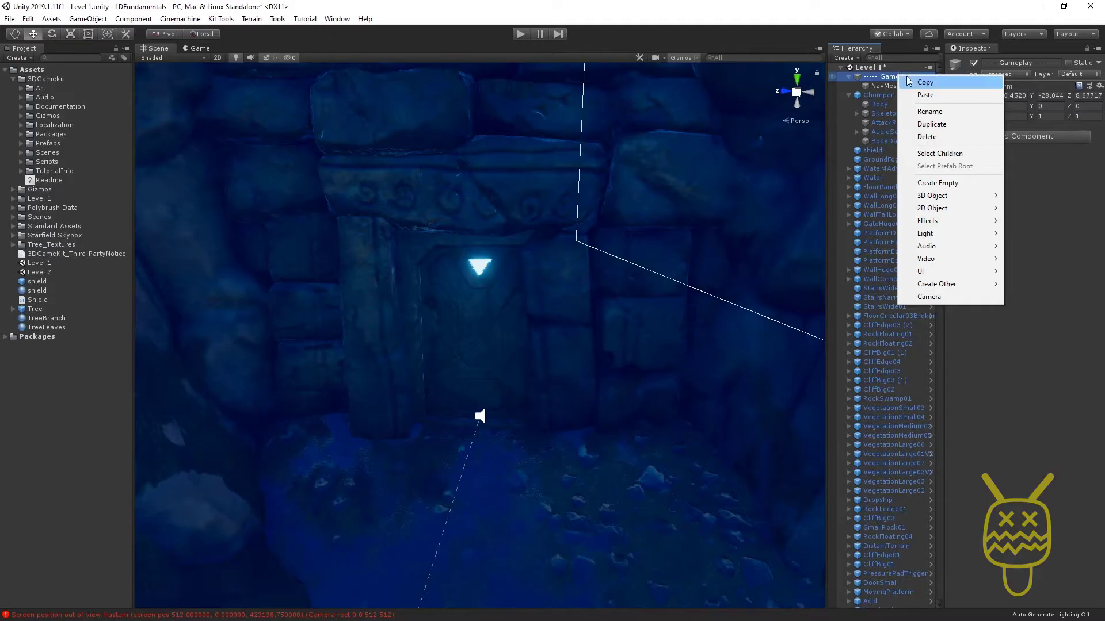
mouse_move(933, 197)
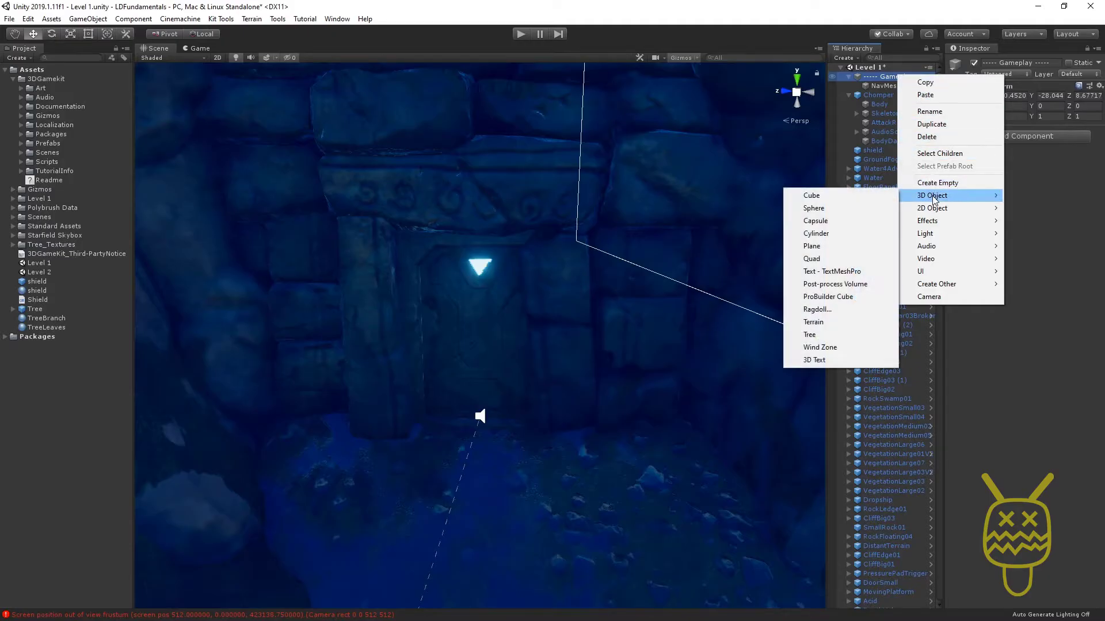
click(841, 195)
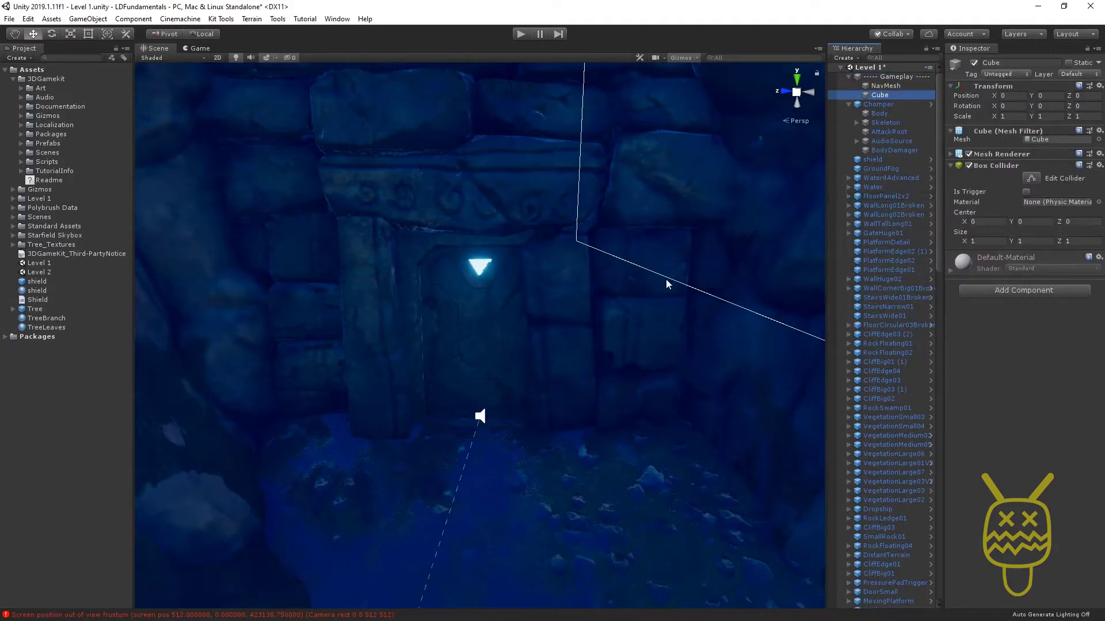
double_click(879, 94)
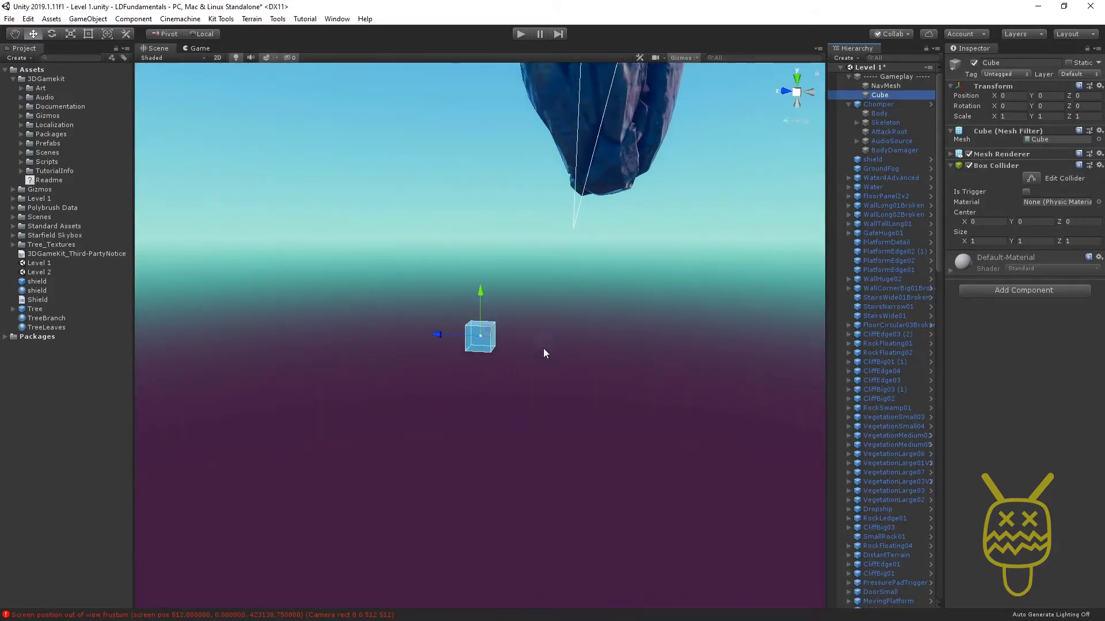
click(880, 592)
Copy DoorSmall's Transform values and paste them onto the Cube.
right_click(880, 592)
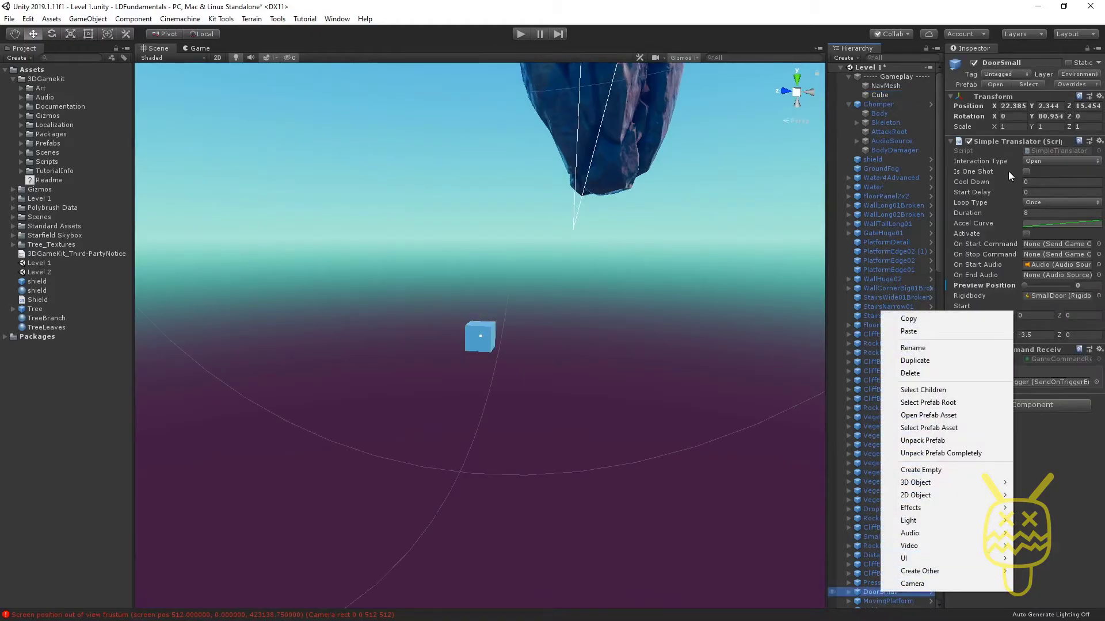
right_click(980, 98)
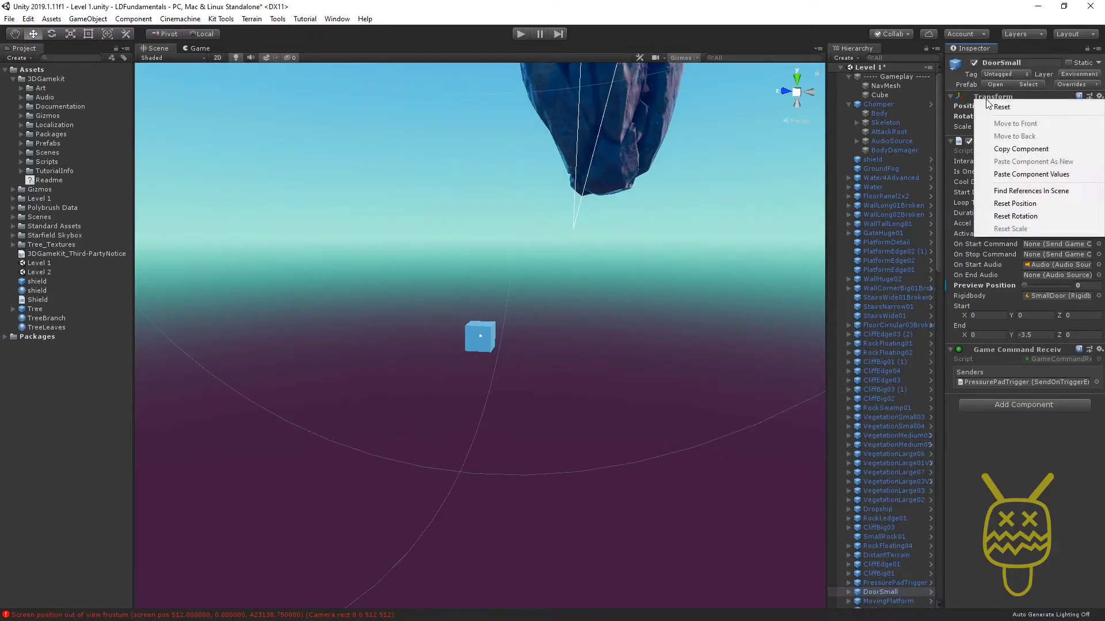
click(1008, 151)
click(894, 95)
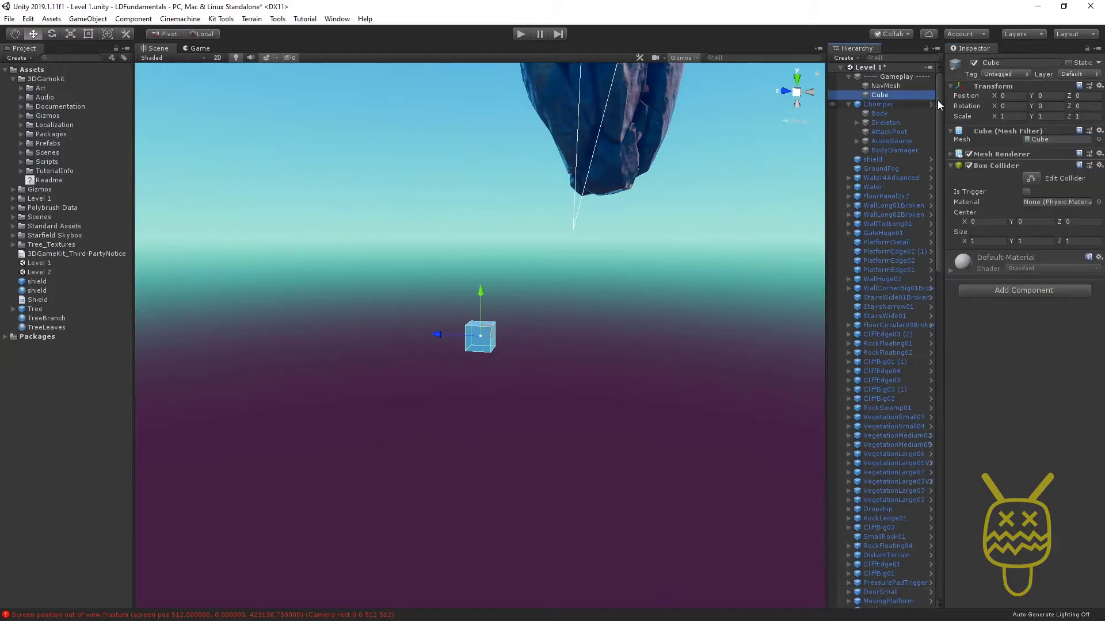
right_click(981, 88)
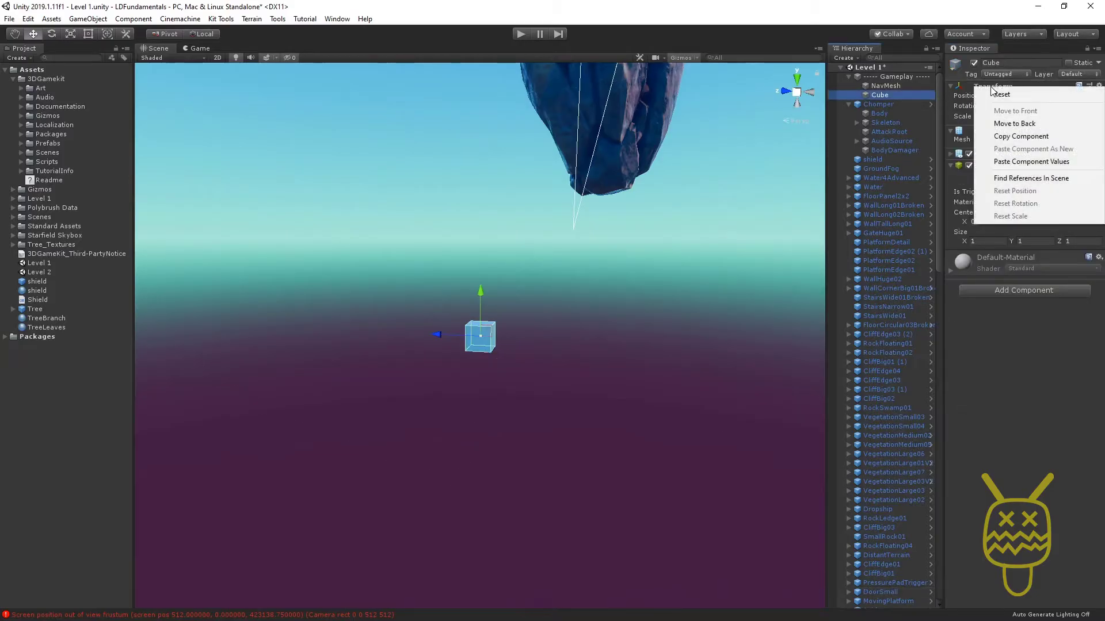
click(1014, 161)
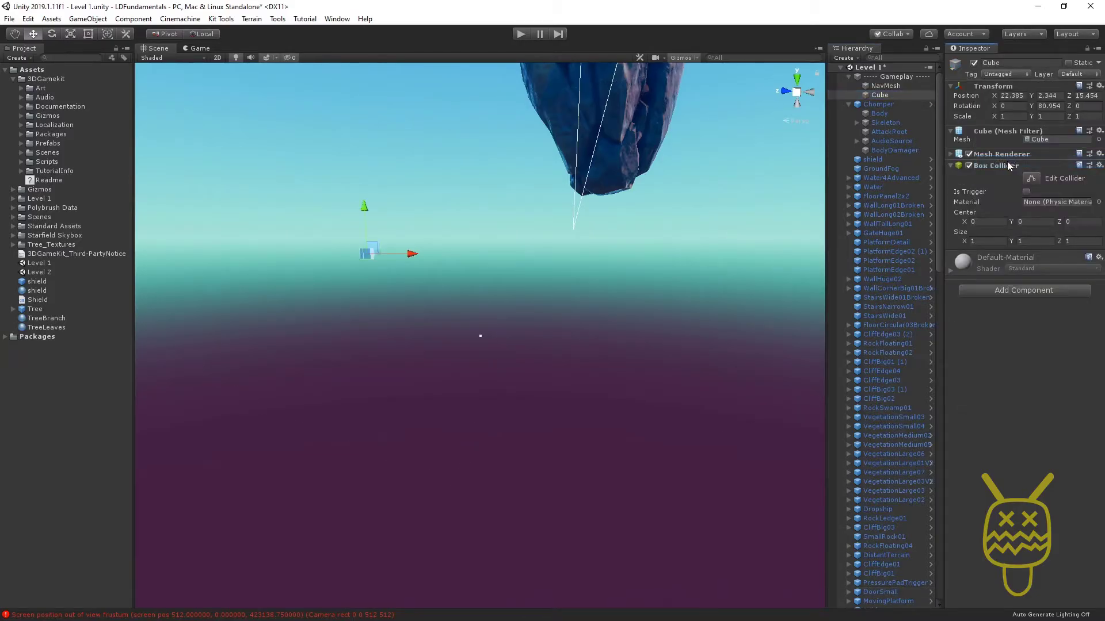
double_click(887, 96)
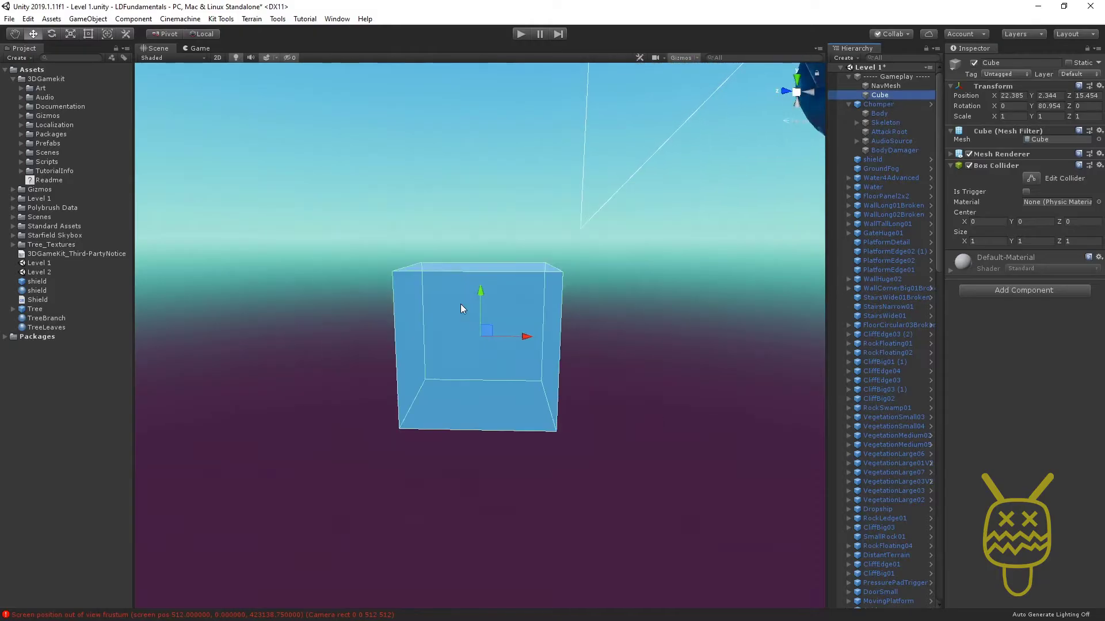
Move the Cube up and across toward the stone doorway.
scroll(463, 310, down, 5)
scroll(483, 327, down, 6)
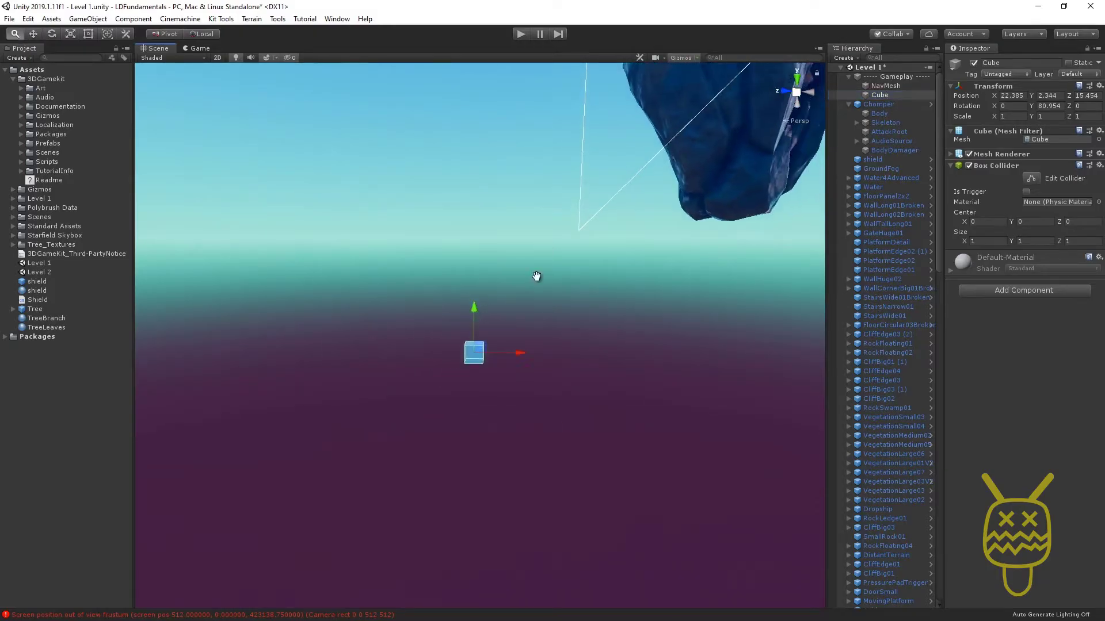
scroll(476, 406, down, 8)
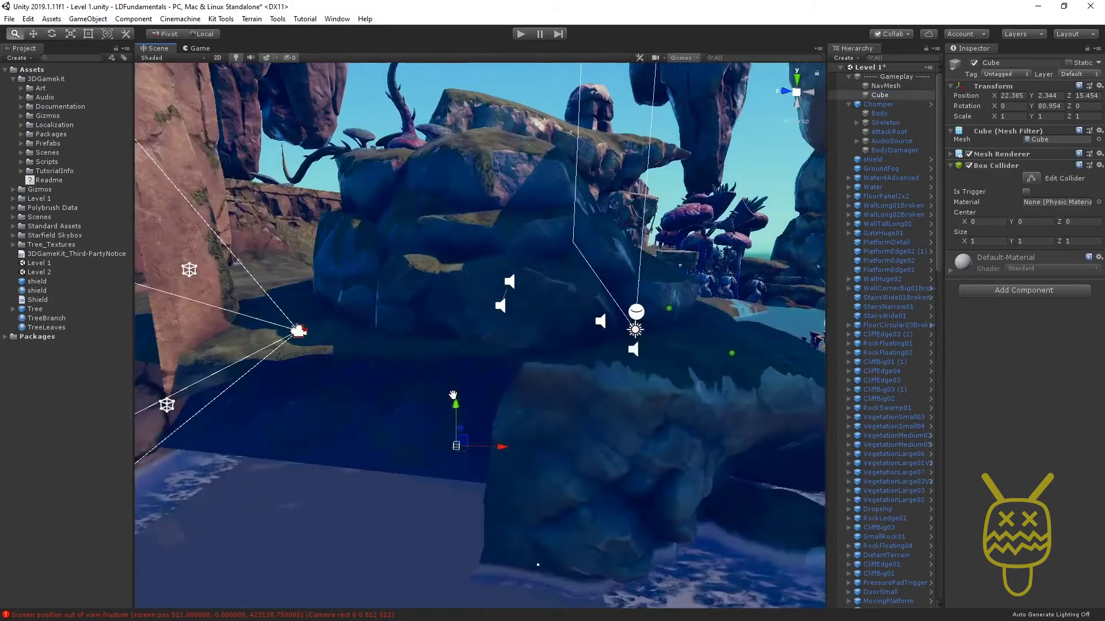
alt+drag(475, 406, 371, 442)
drag(457, 396, 409, 364)
key(f)
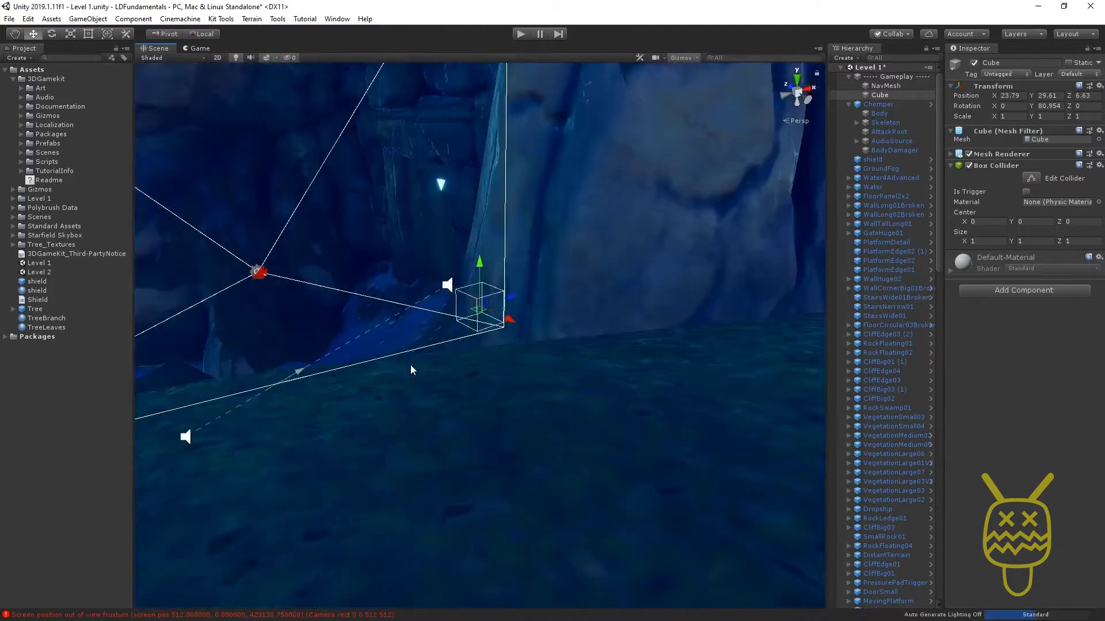
scroll(339, 336, down, 1)
alt+drag(281, 349, 526, 392)
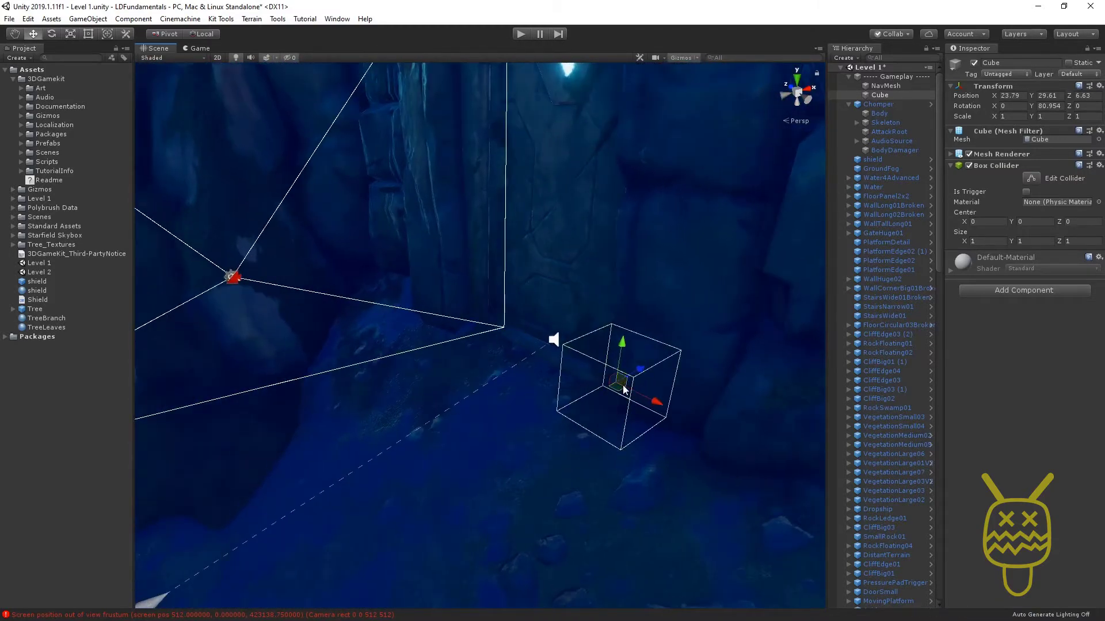
drag(626, 382, 412, 249)
alt+drag(412, 249, 617, 310)
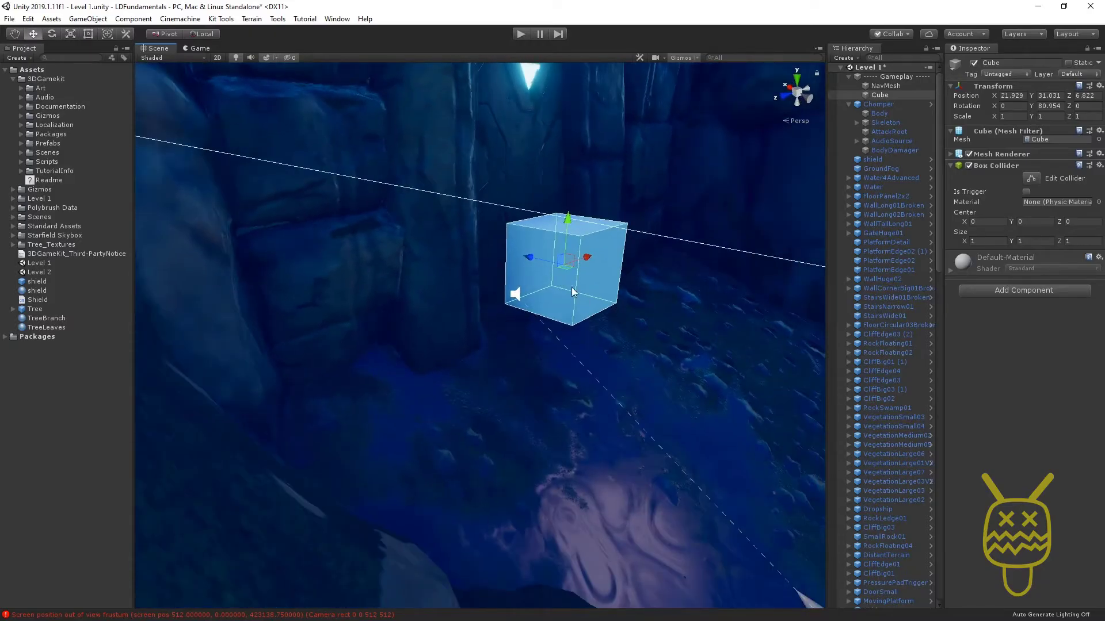
Scale the Cube to about 2 wide by 4 tall and fit it into the doorway.
key(r)
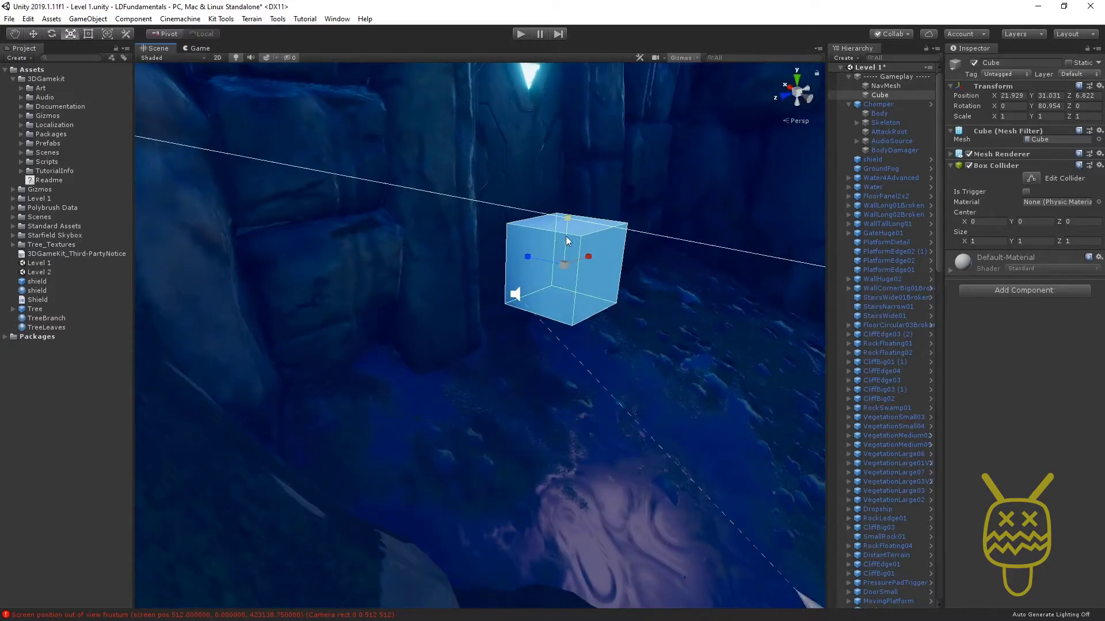
drag(565, 229, 519, 423)
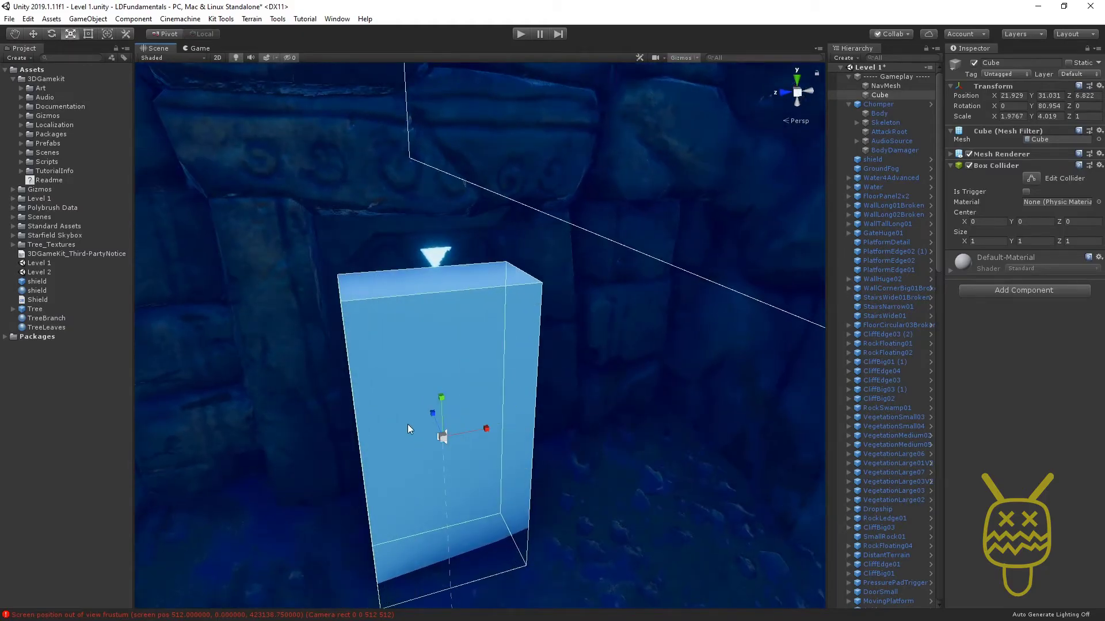
alt+drag(426, 421, 491, 459)
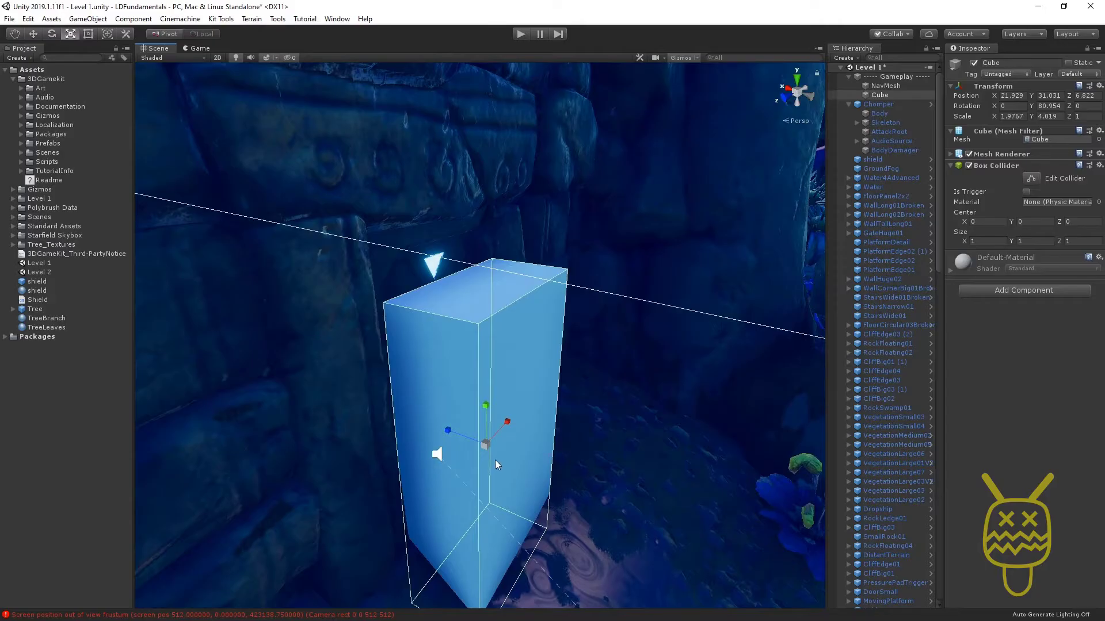
key(w)
drag(456, 433, 351, 438)
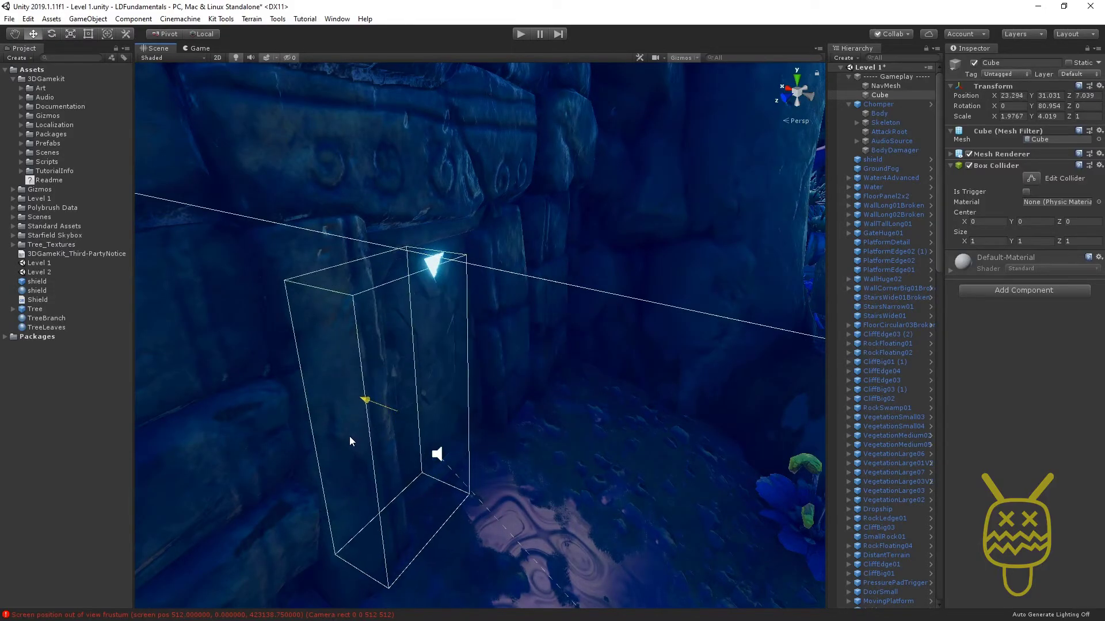
mouse_move(394, 377)
mouse_down()
mouse_move(390, 357)
mouse_move(522, 419)
mouse_move(395, 398)
mouse_up()
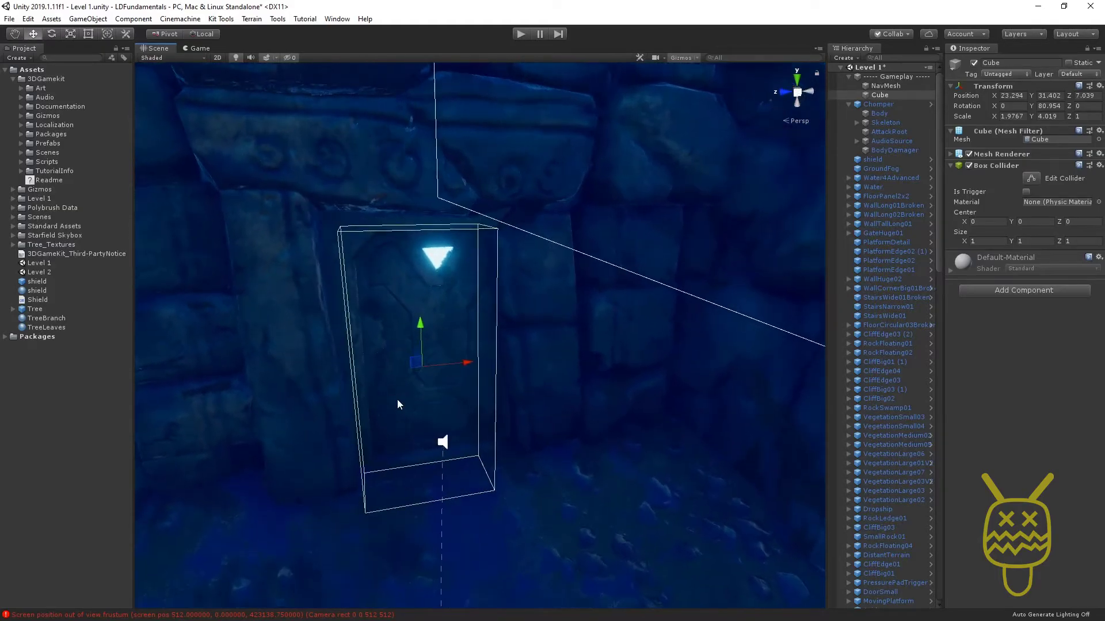
Add a Rigidbody to the Cube with Use Gravity off and Is Kinematic on.
click(1015, 290)
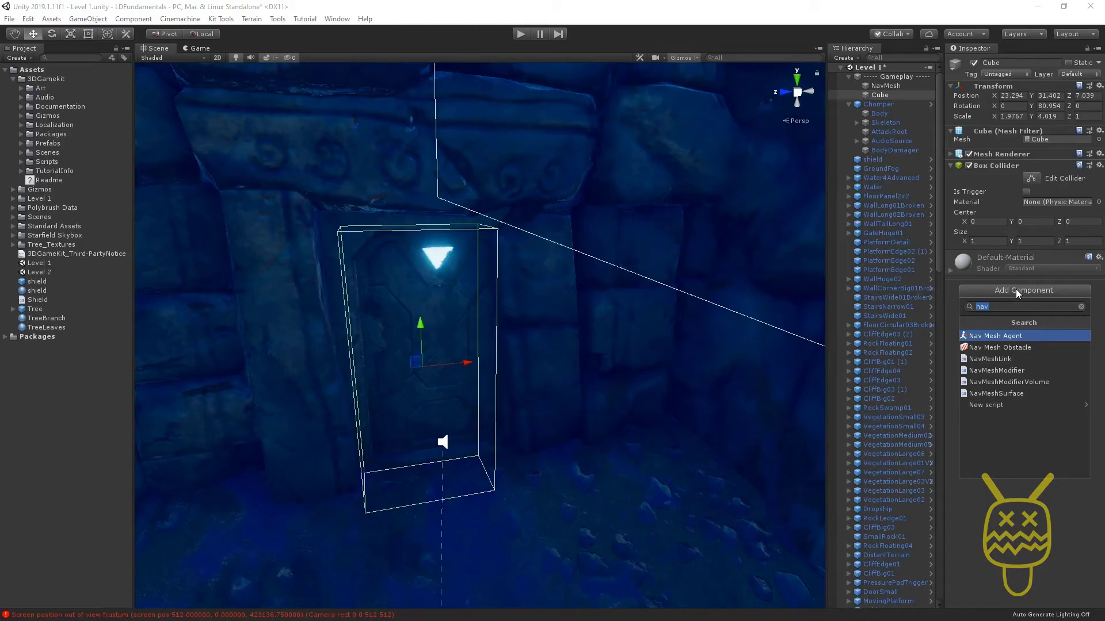
text(rigidbody)
key(Return)
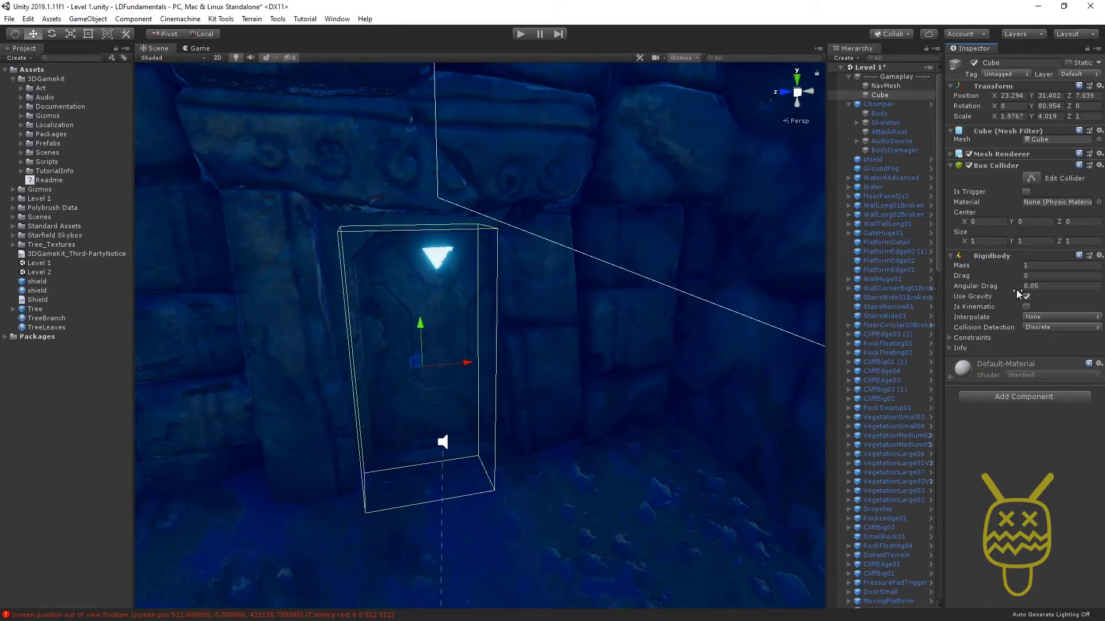
click(1026, 296)
click(1026, 306)
Put the Cube on the Collider layer, make its Box Collider a trigger, and hide its mesh.
click(1066, 74)
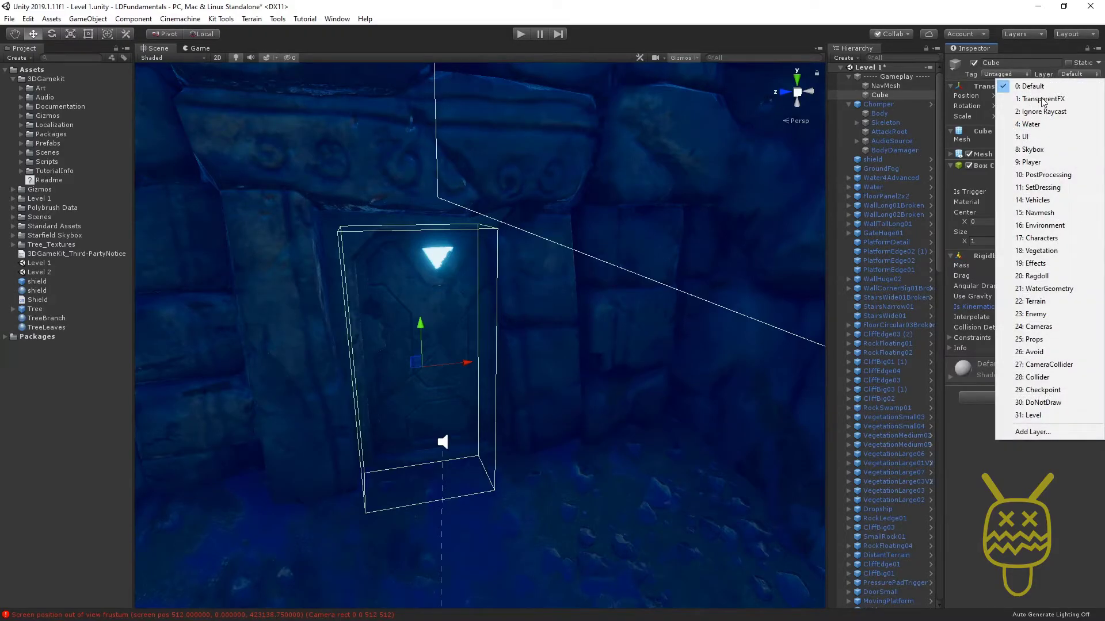
click(1034, 377)
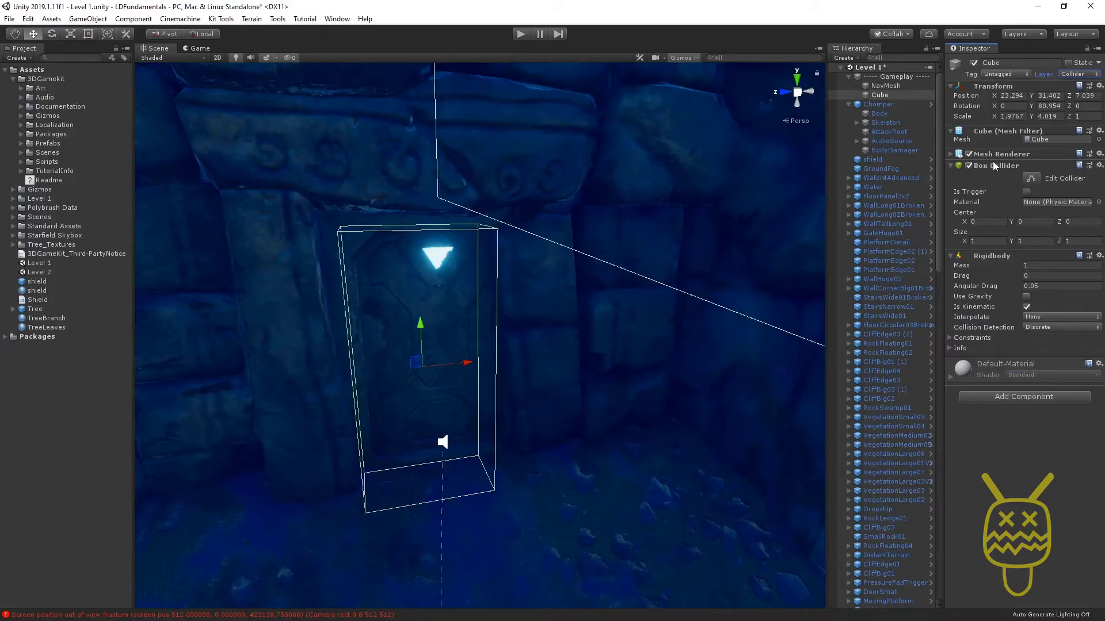
click(1027, 192)
click(969, 155)
alt+drag(564, 265, 501, 369)
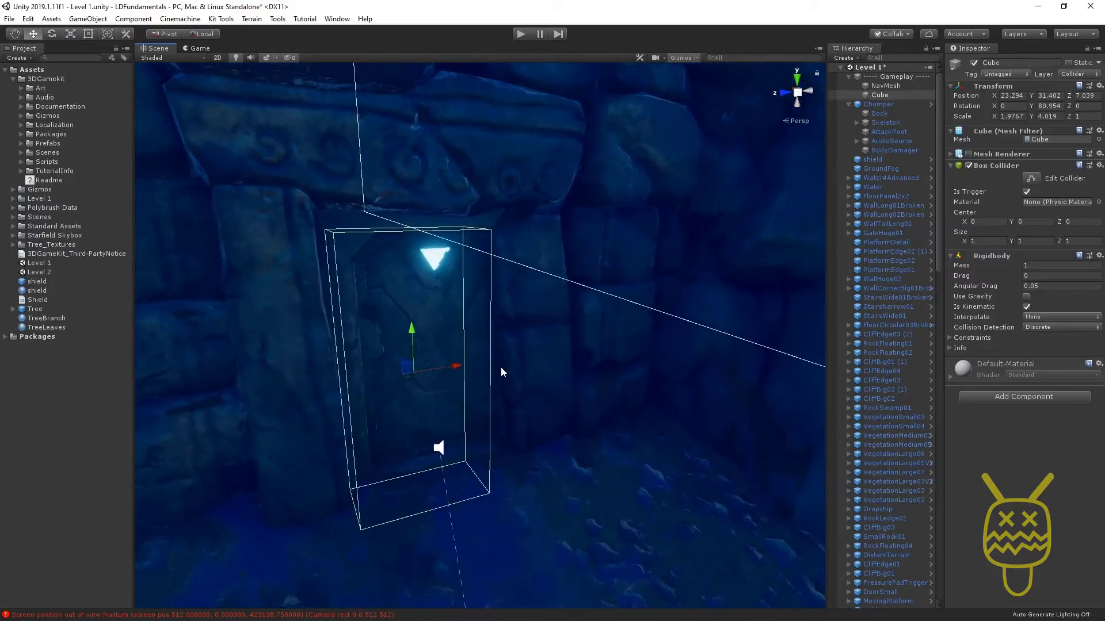
Create a new C# script named LevelLoad in Assets.
right_click(34, 69)
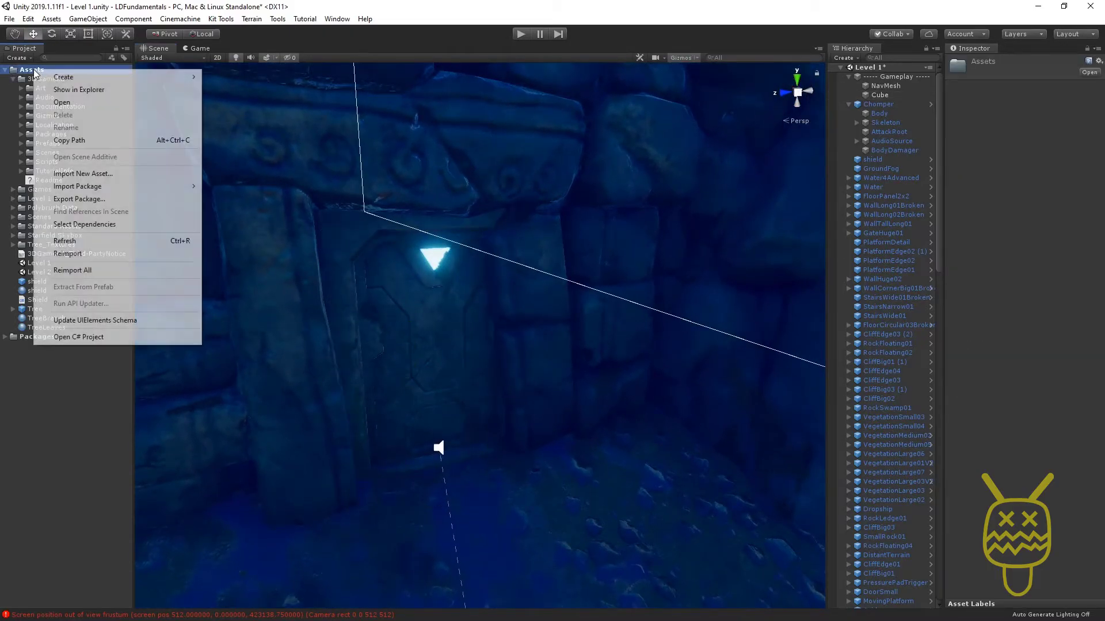
mouse_move(47, 77)
click(243, 124)
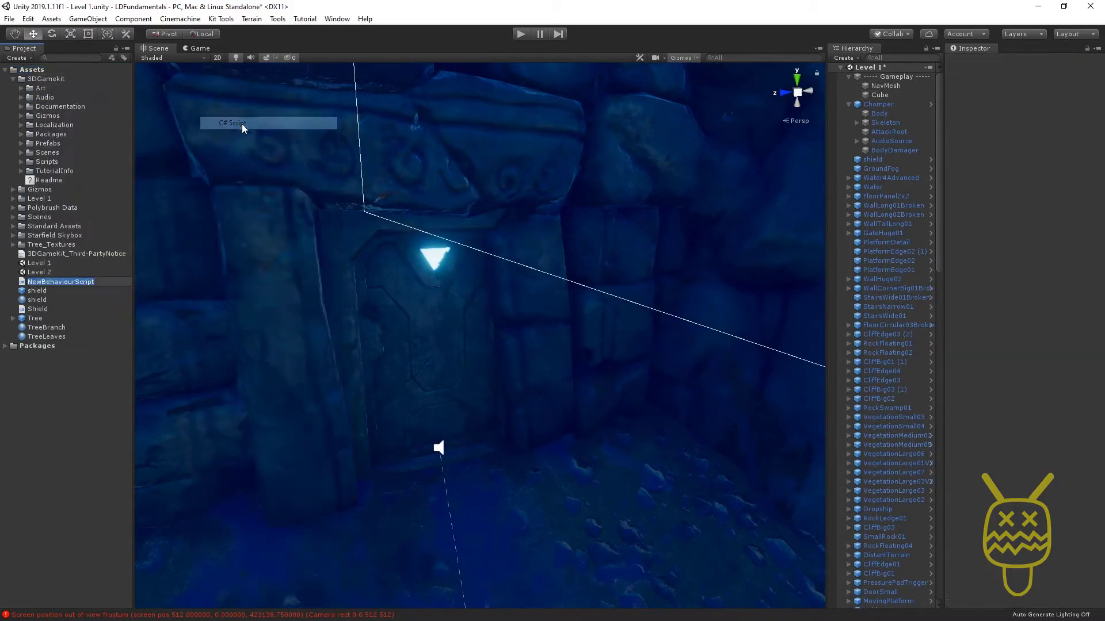
text(LevelLoad)
key(Return)
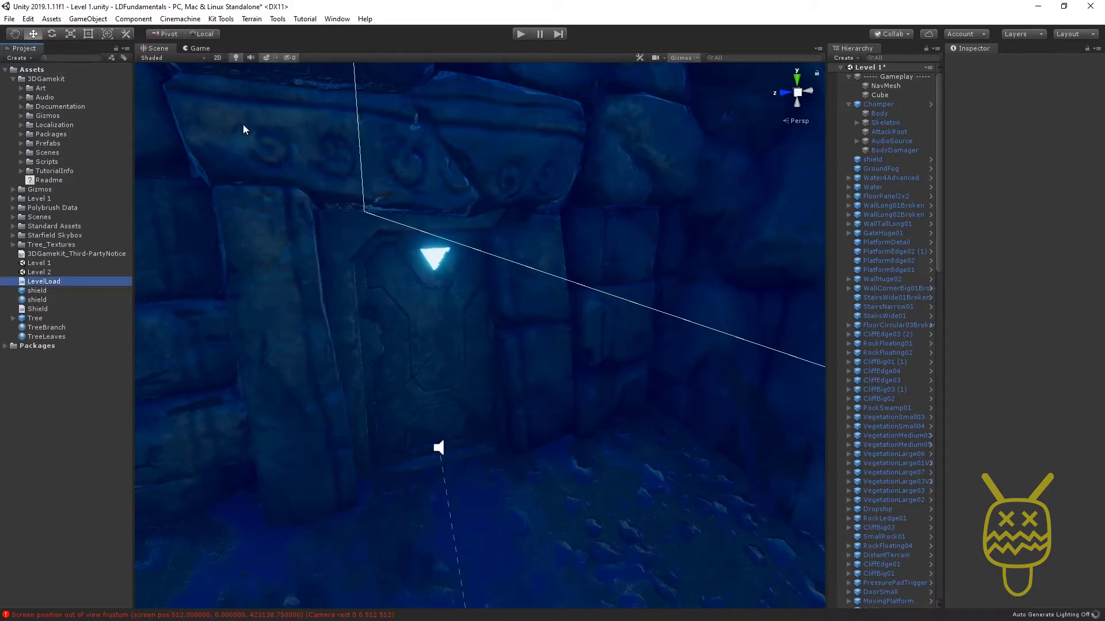
Rename the Cube to LevelLoad.
click(880, 95)
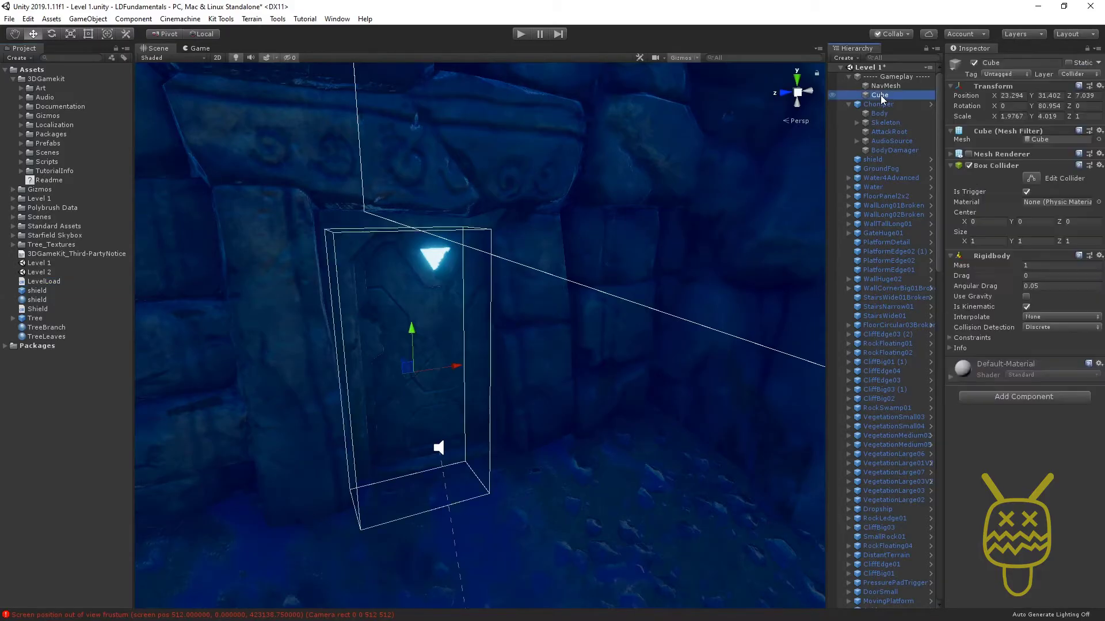
click(1004, 63)
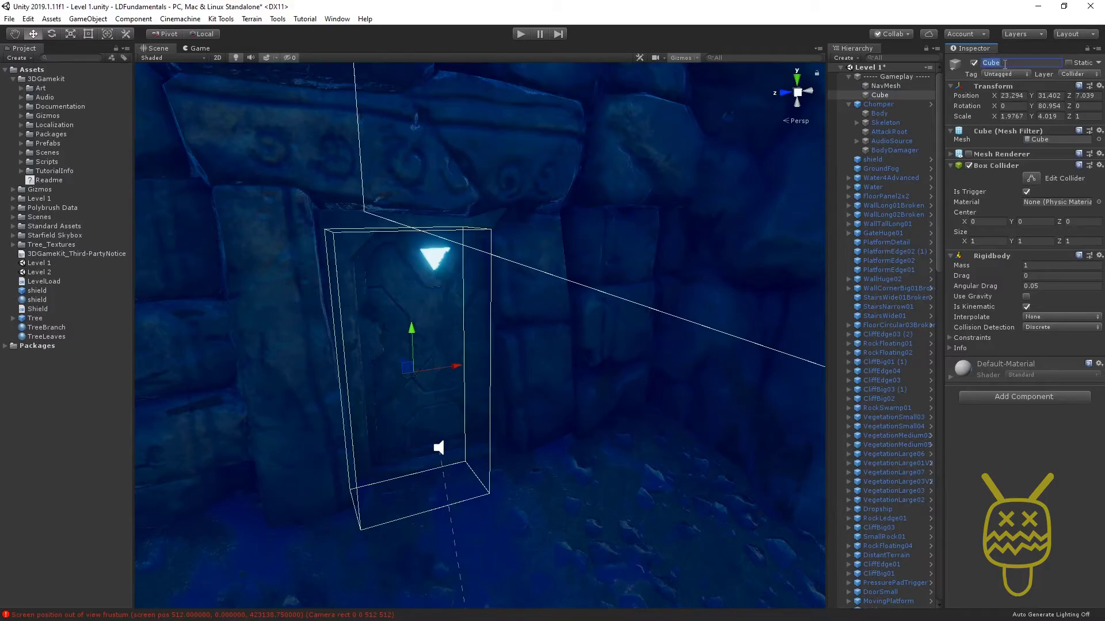
text(LevelLoad)
key(Return)
Attach the Level Load script to the object and open it for editing.
click(1002, 396)
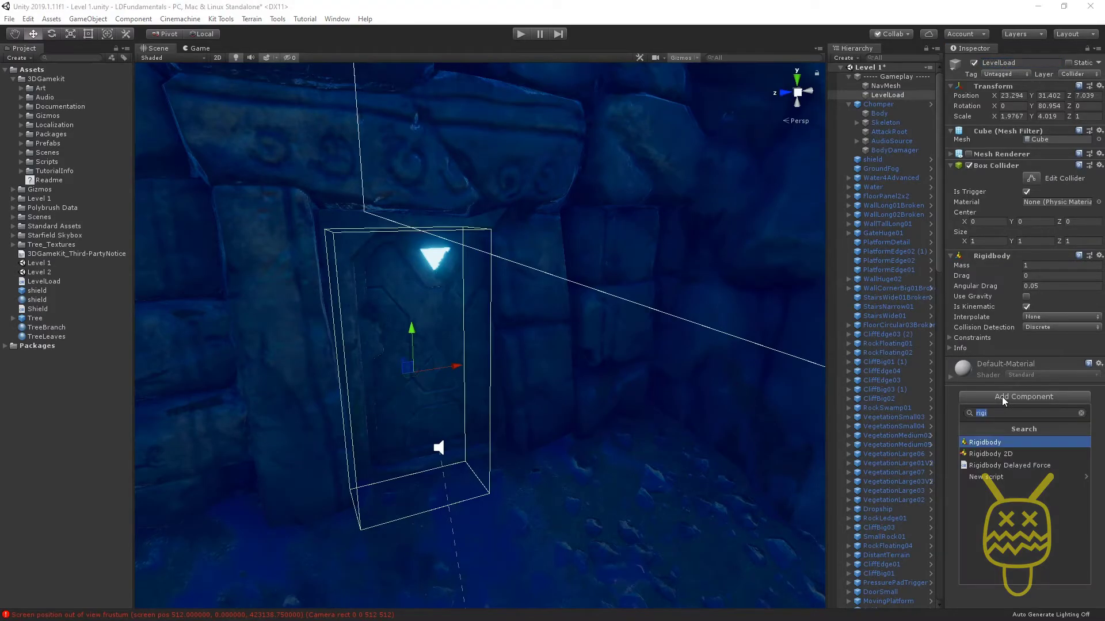
text(loa)
key(Return)
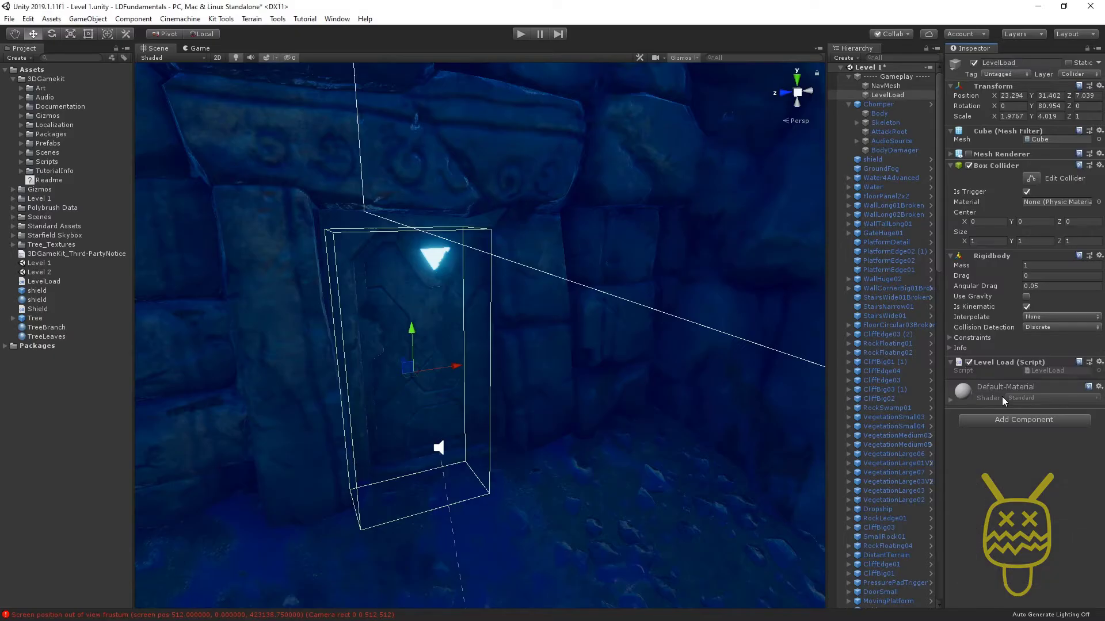
double_click(1045, 370)
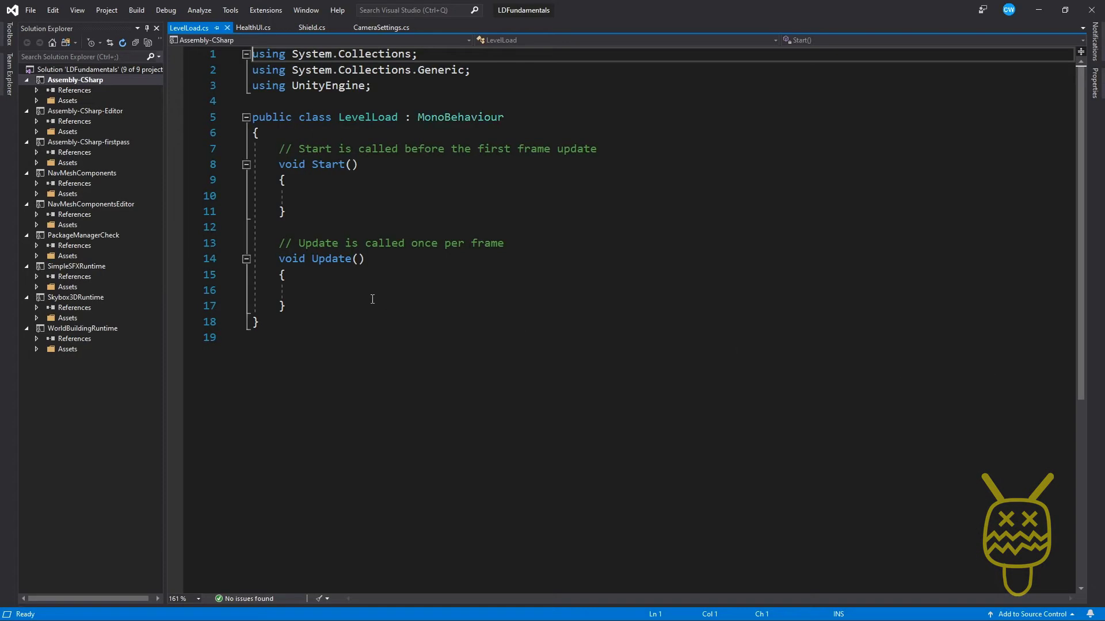
Replace Start and Update with an OnTriggerEnter that checks other.name == "Ellen".
drag(305, 303, 261, 156)
key(Delete)
key(Return)
text(Ontrig)
key(Tab)
text(if ( )
text(other)
text(.name == "")
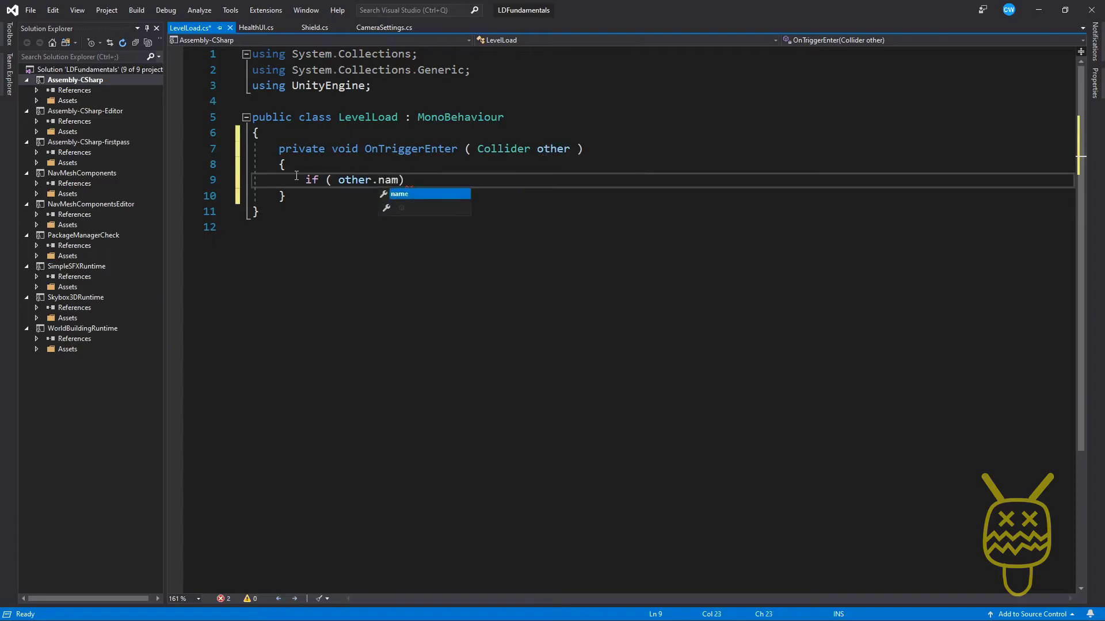
text(Ellen" ))
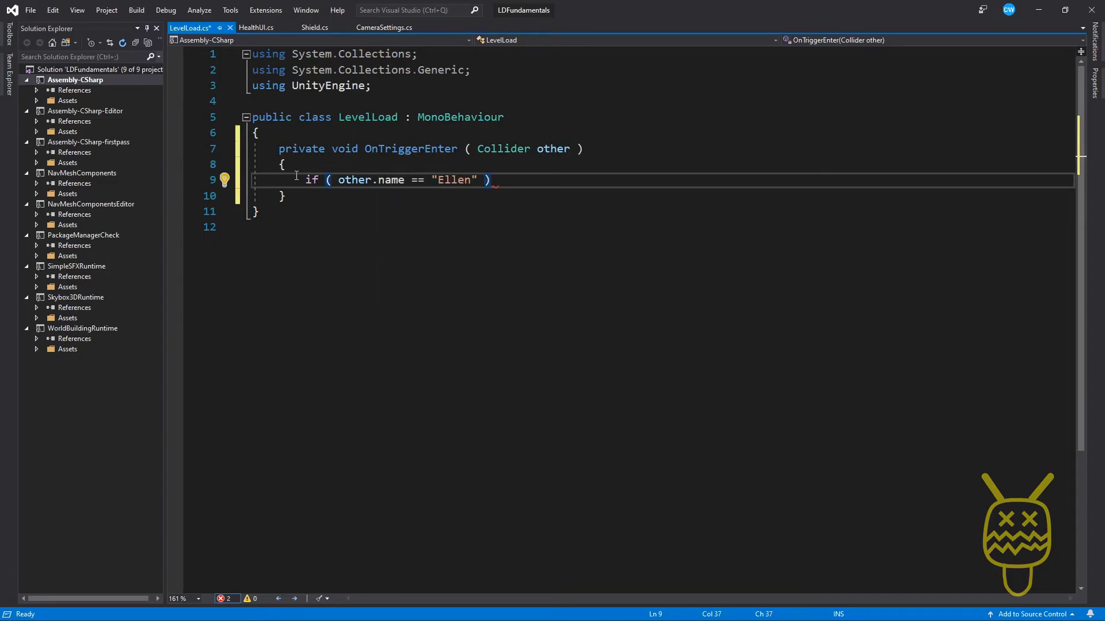
key(Return)
text({)
key(Return)
Add a 'using UnityEngine.SceneManagement;' line to the script's imports.
key(Up)
key(Up)
key(Up)
key(Up)
key(Up)
key(Up)
key(Up)
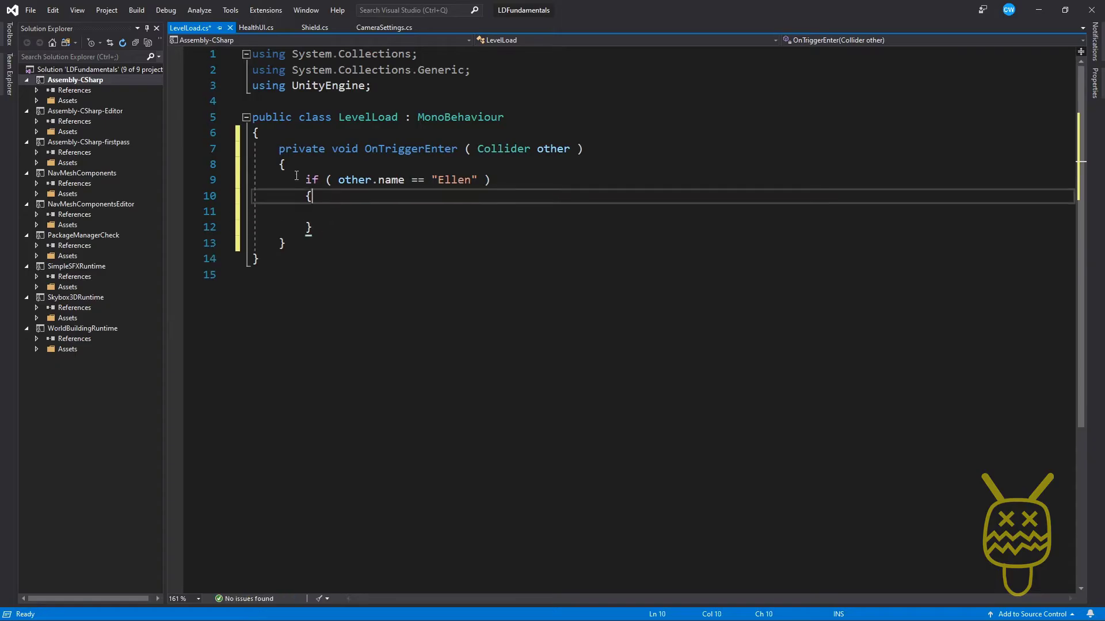
text(using Uni)
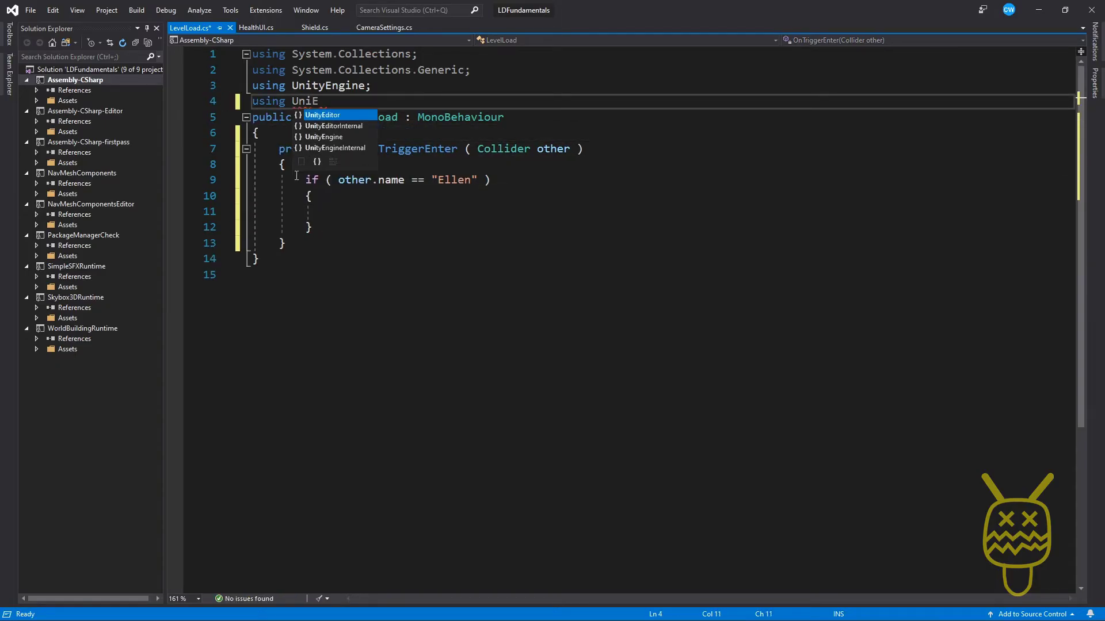
text(E)
key(Tab)
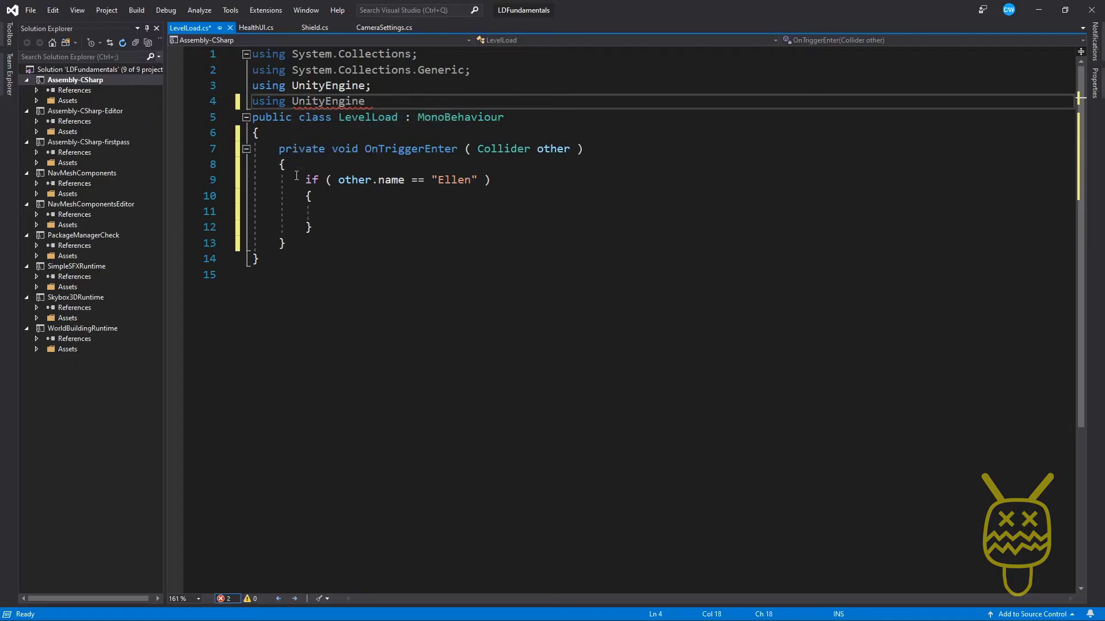
text(.scen)
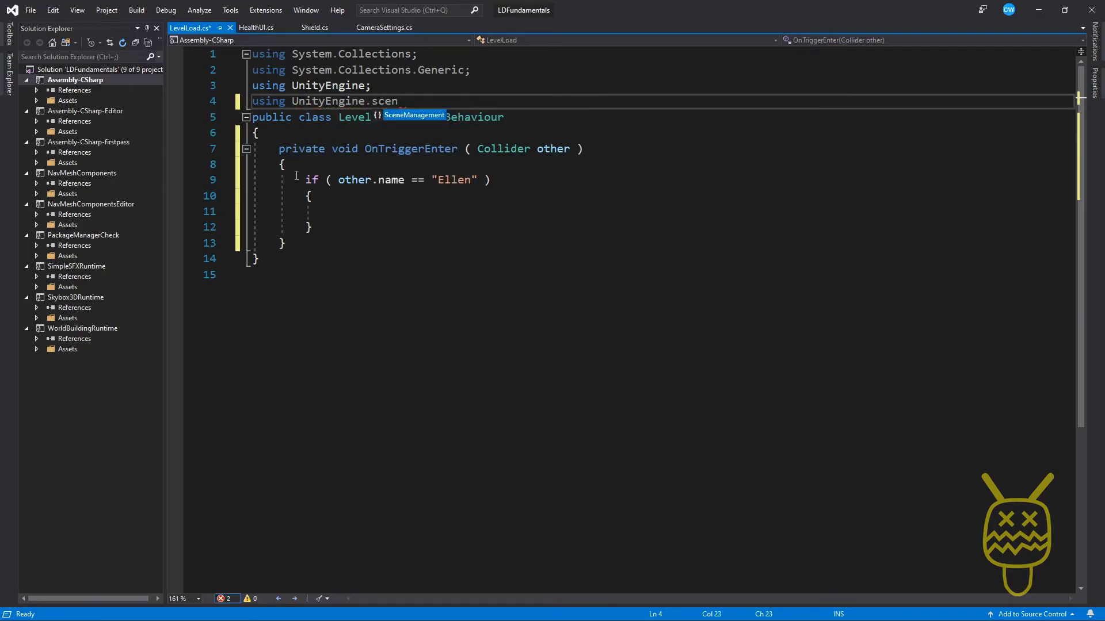
key(Tab)
text(;)
key(Return)
key(Return)
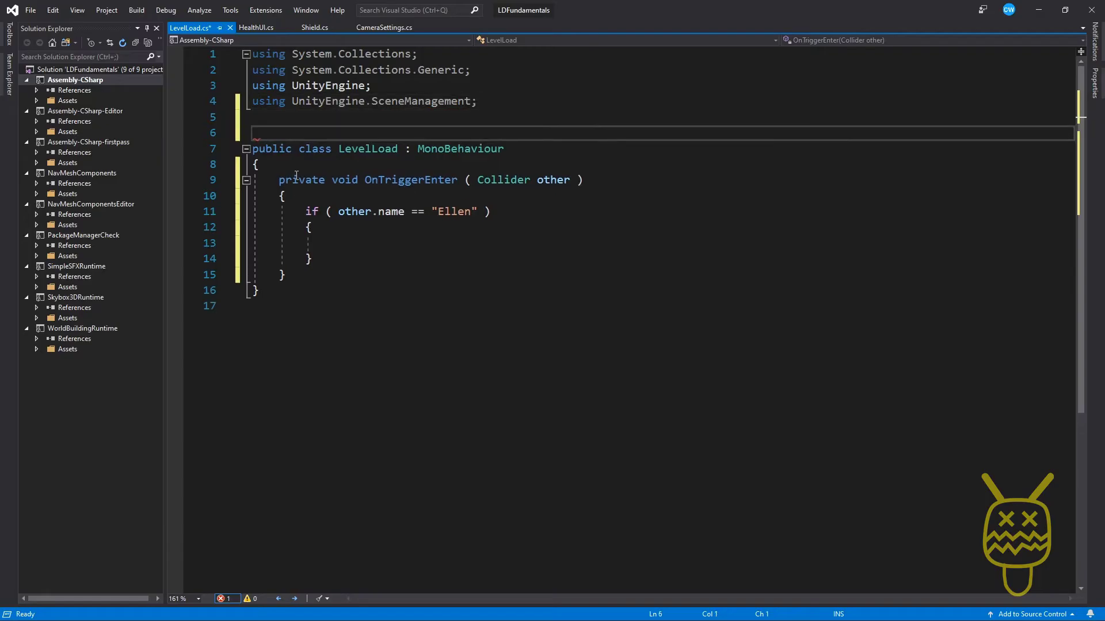
Call SceneManager.LoadScene(1) inside the if block and save the script.
click(369, 243)
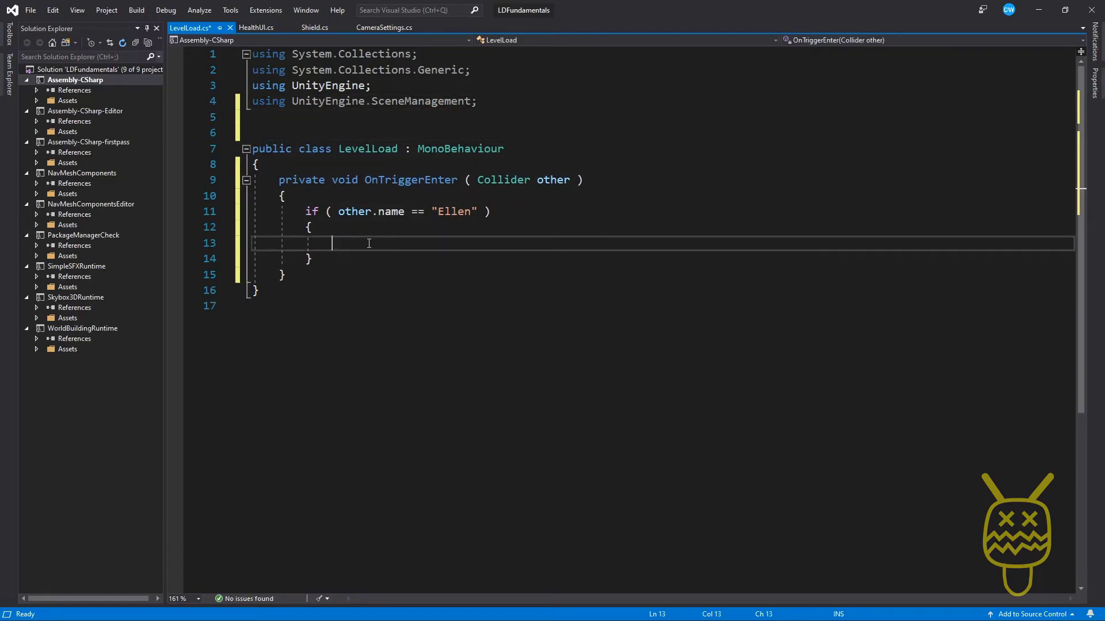
text(scene)
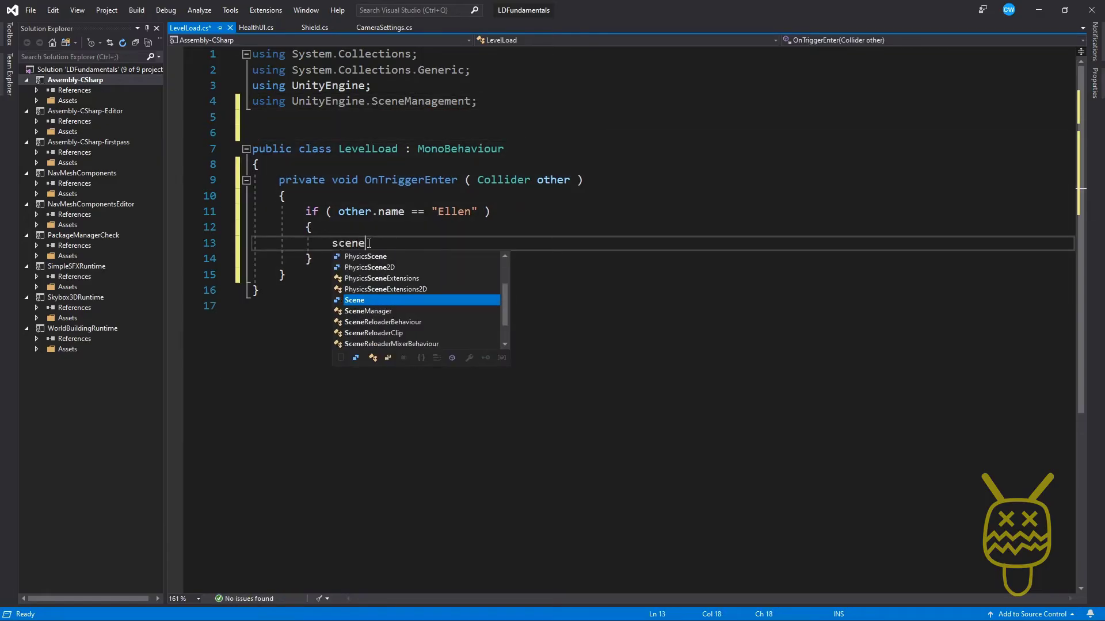
key(Down)
key(Tab)
text(.load)
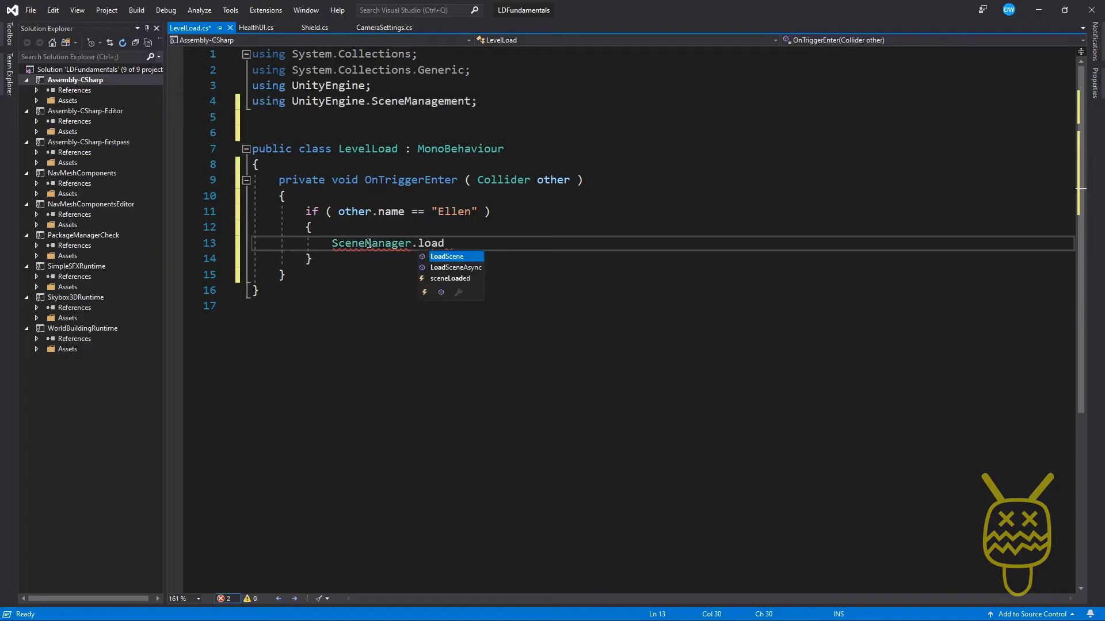
key(Tab)
text(()
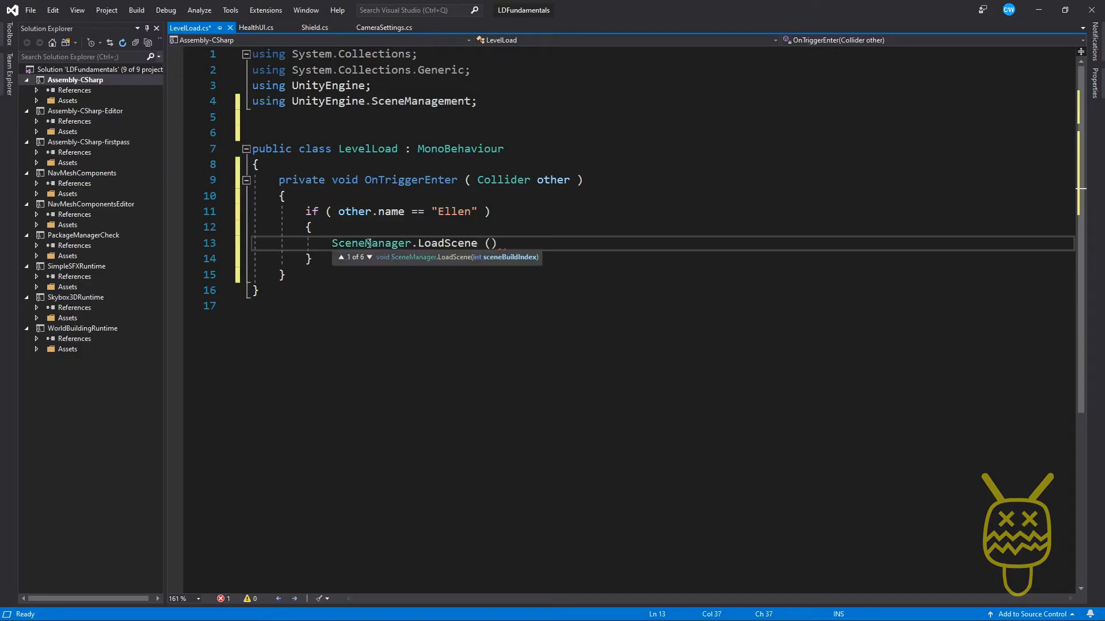
text(2)
key(BackSpace)
text(1 );)
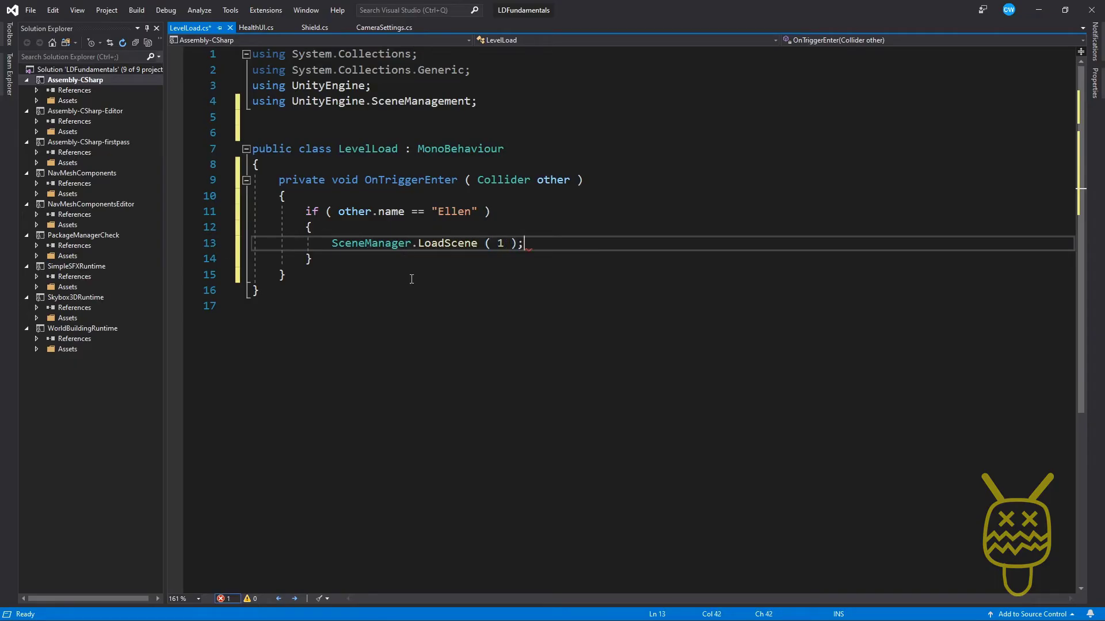
key(ctrl+s)
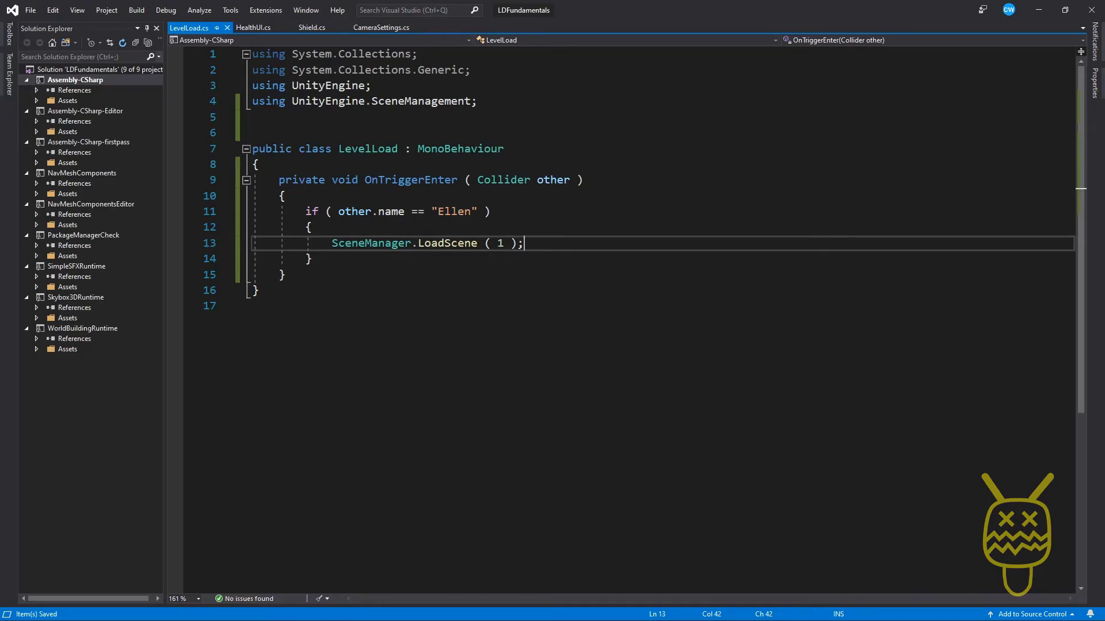
key(alt+Tab)
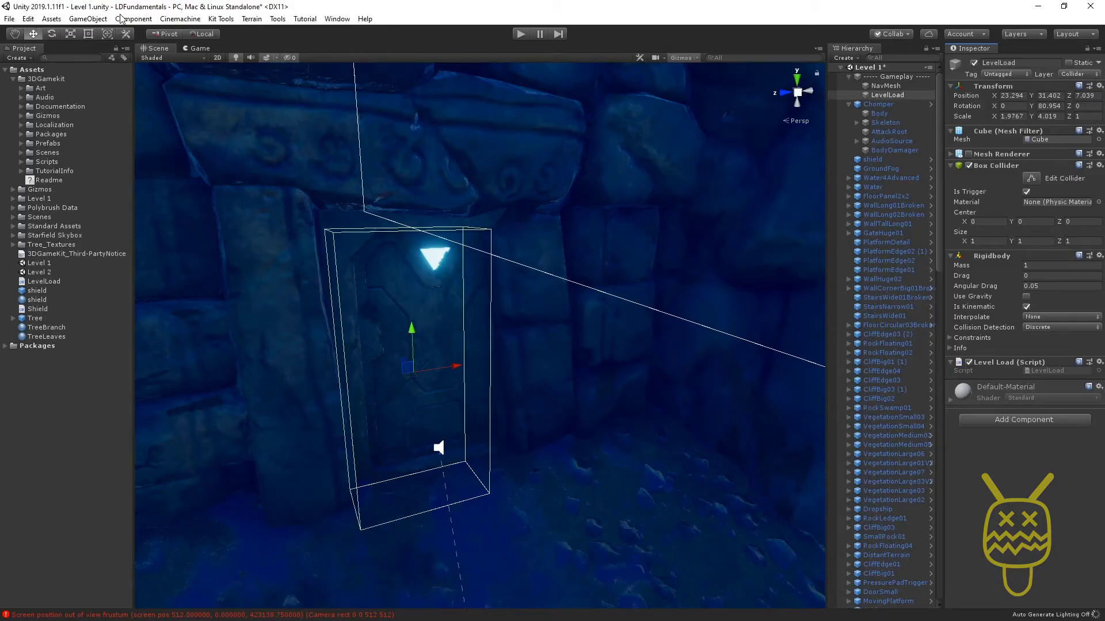
Delete the three 3DGamekit scenes from Build Settings, leaving Level 1 at index 0 and Level 2 at index 1.
click(9, 19)
click(43, 133)
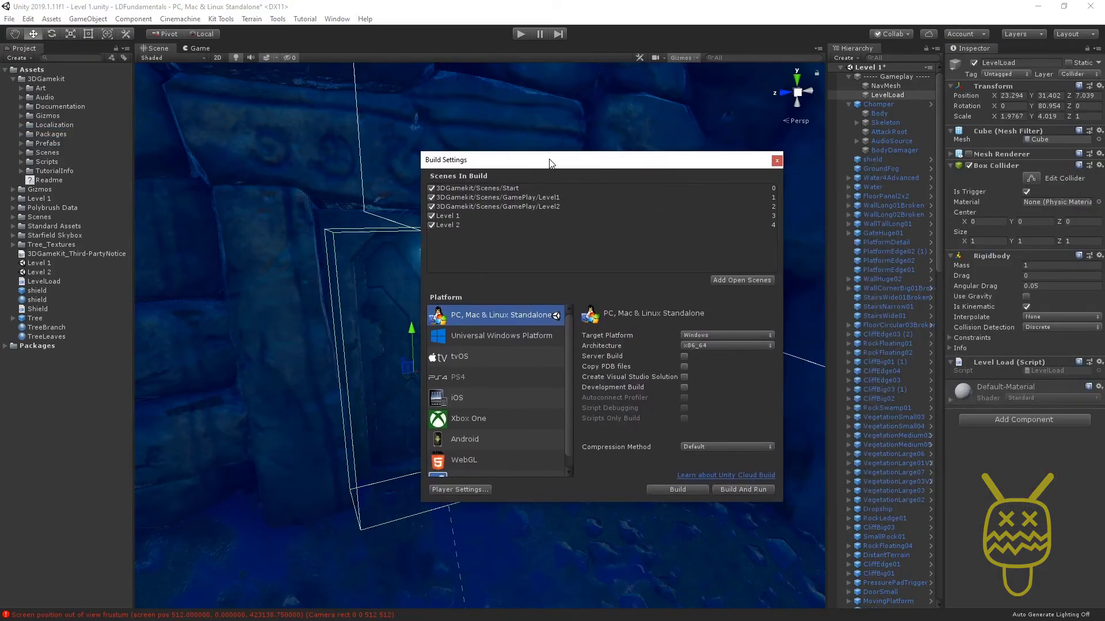
click(489, 188)
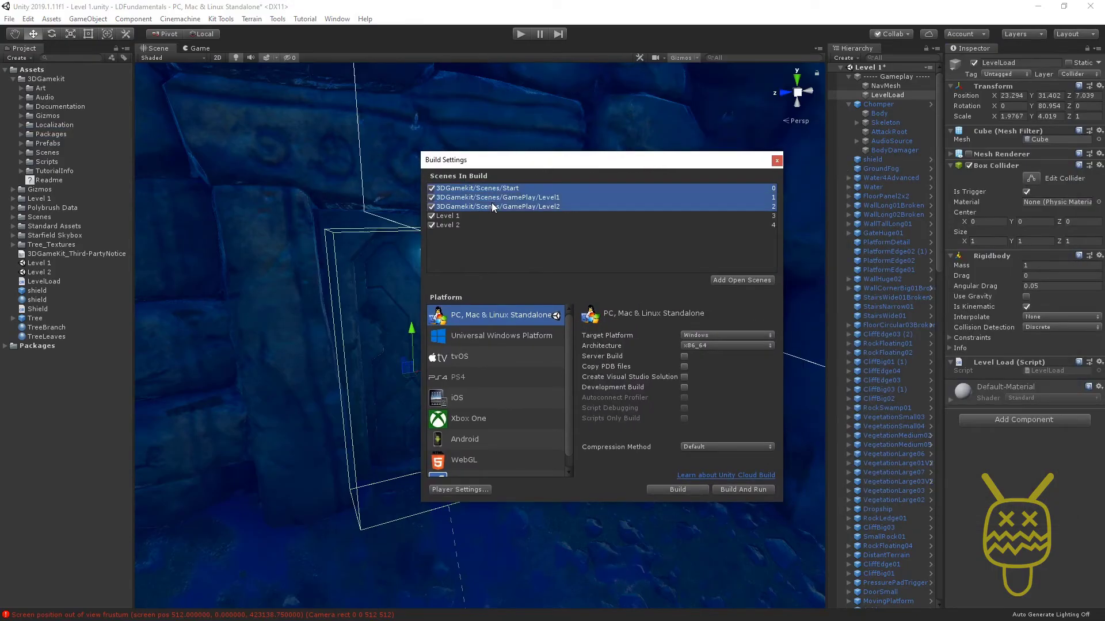
key(Delete)
click(454, 191)
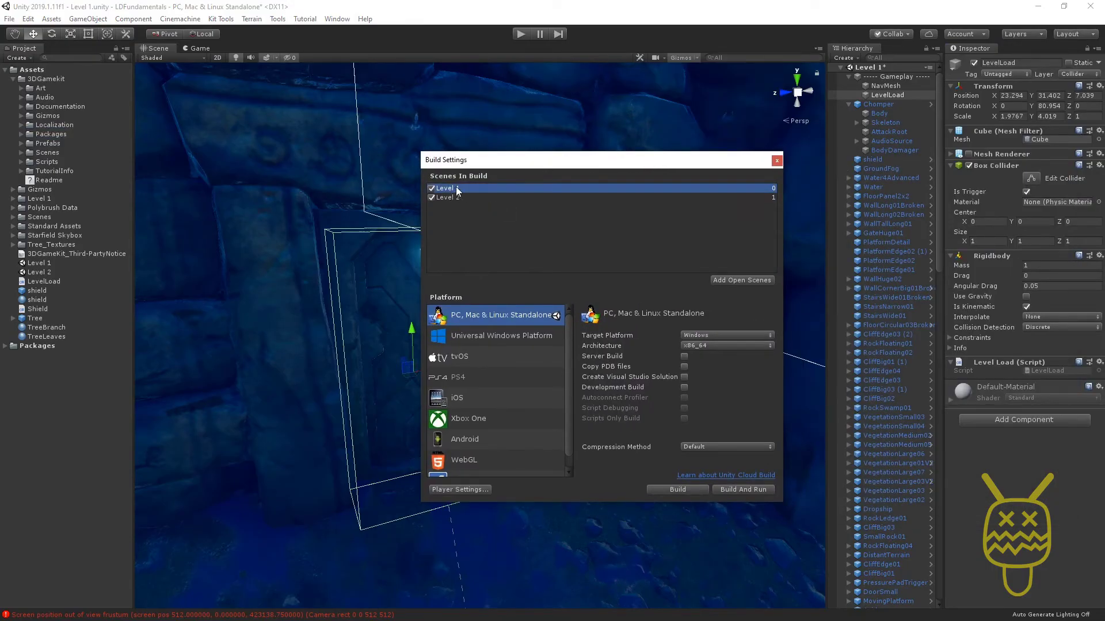
click(451, 197)
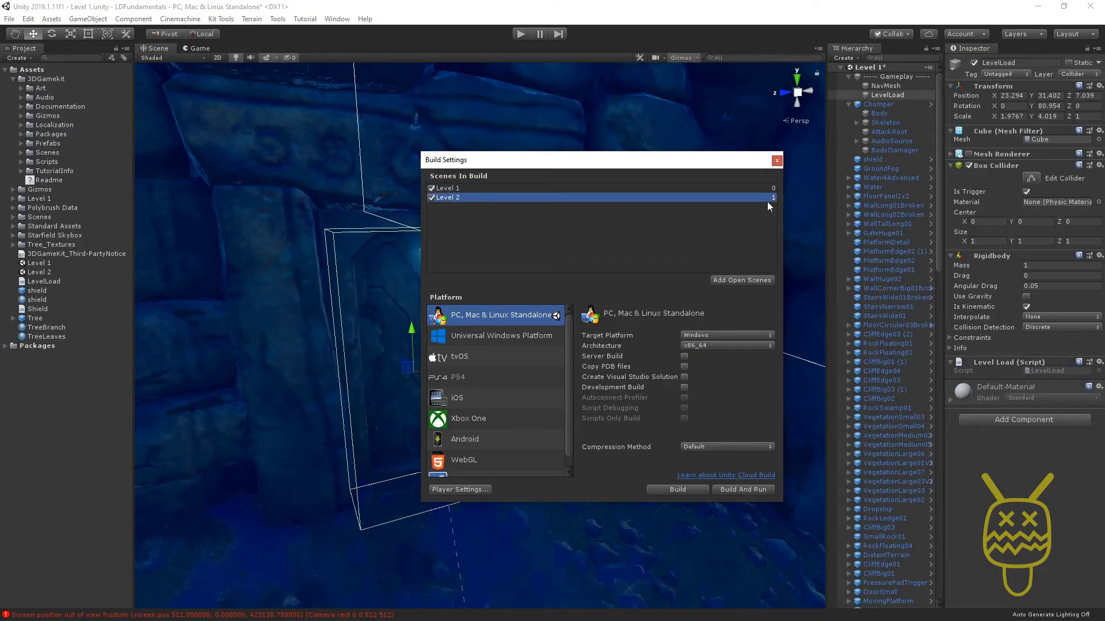
click(777, 161)
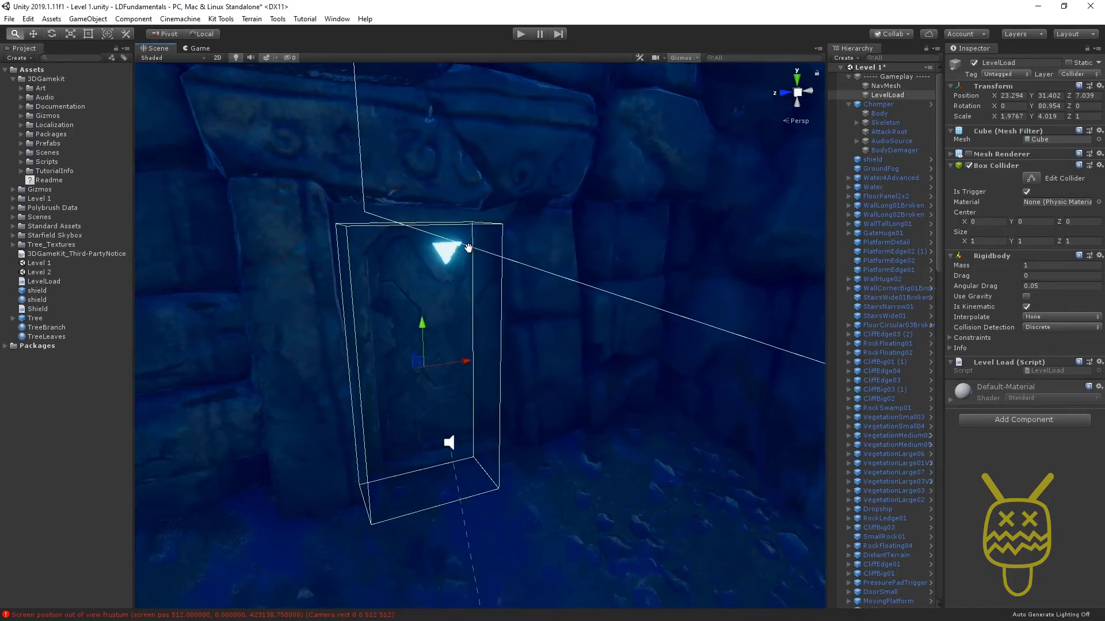
Save the Level 1 scene and enter Play mode.
key(f)
key(ctrl+s)
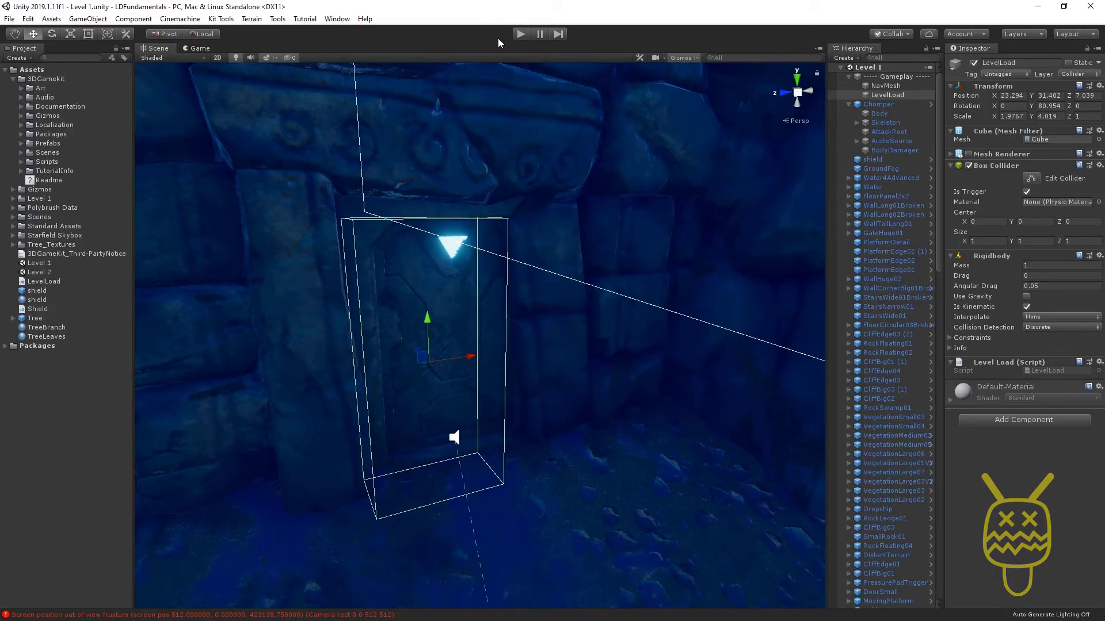
click(513, 34)
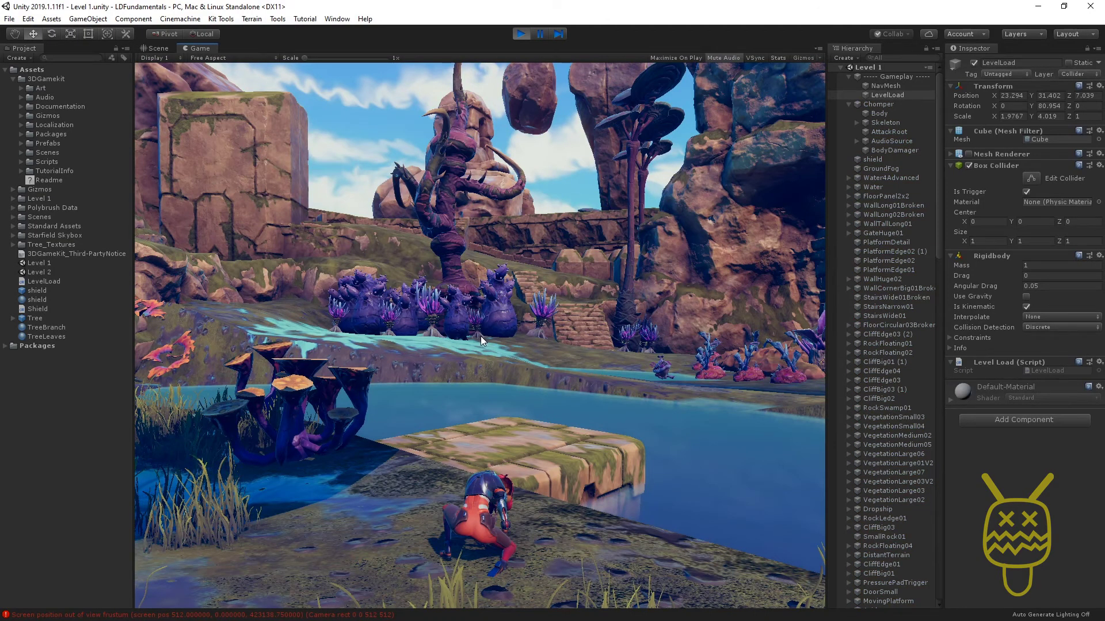
Walk Ellen over the red pressure pad and through the opened door to load Level 2.
click(480, 336)
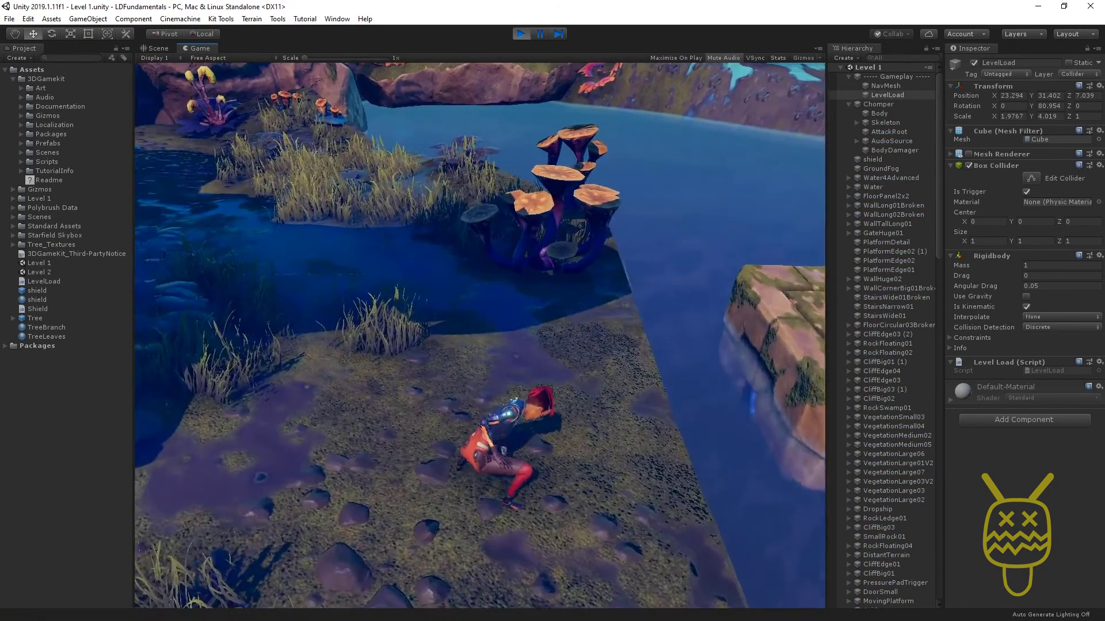
key(w)
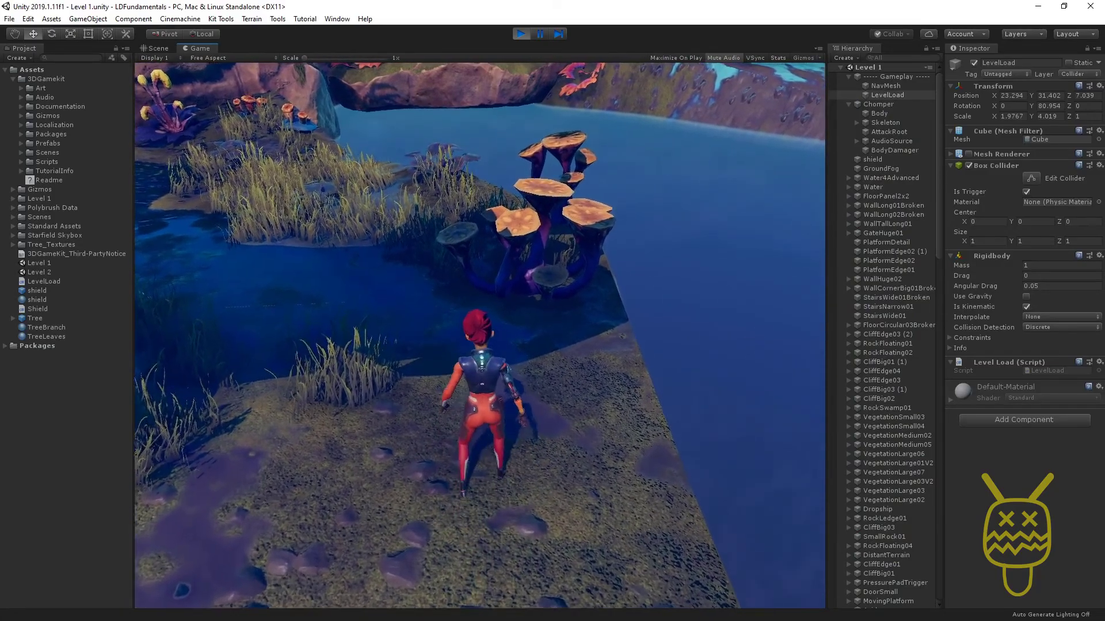
key(w)
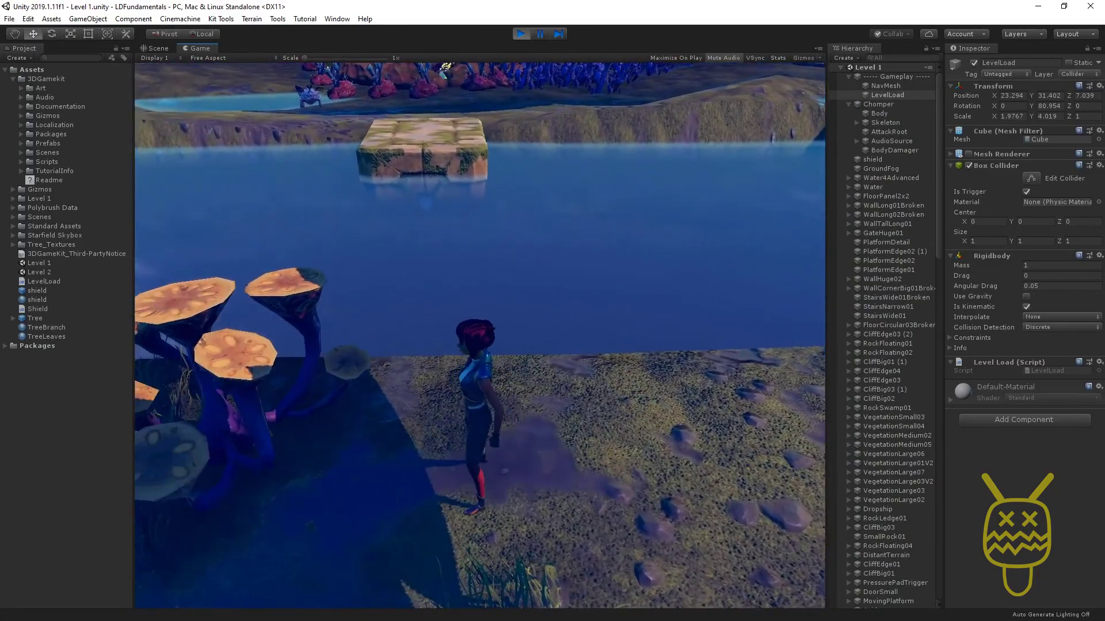
key(w)
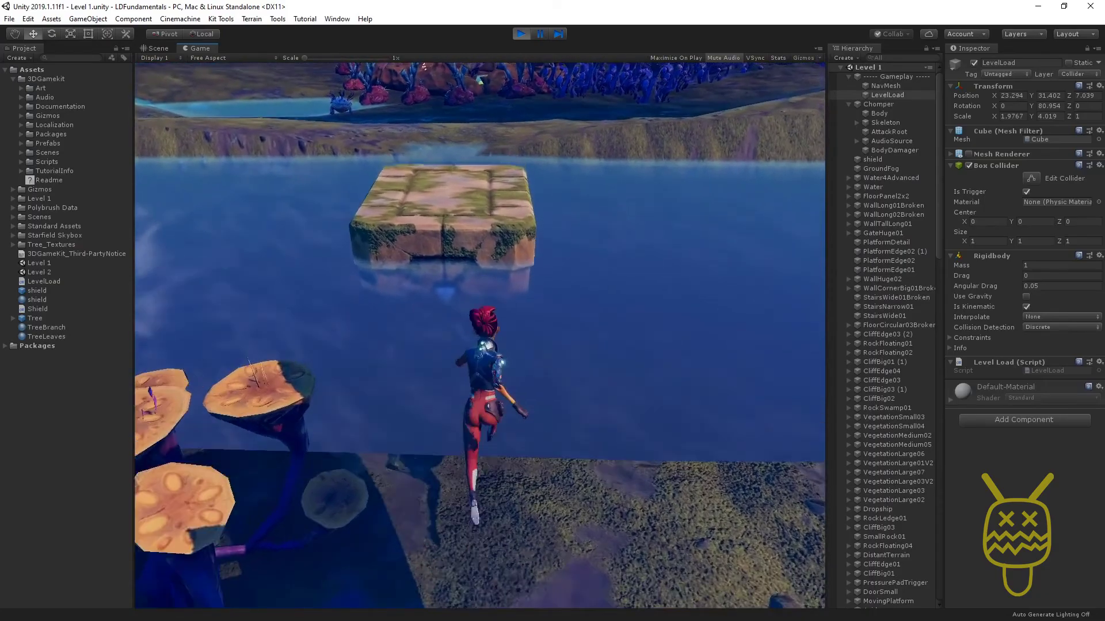
key(space)
key(w)
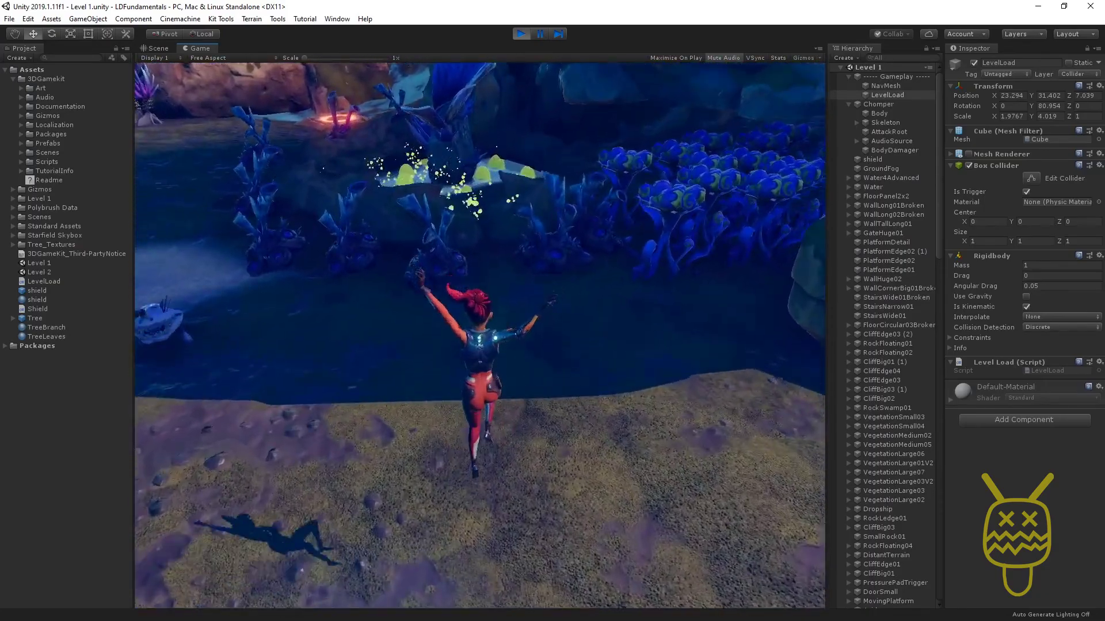
key(w)
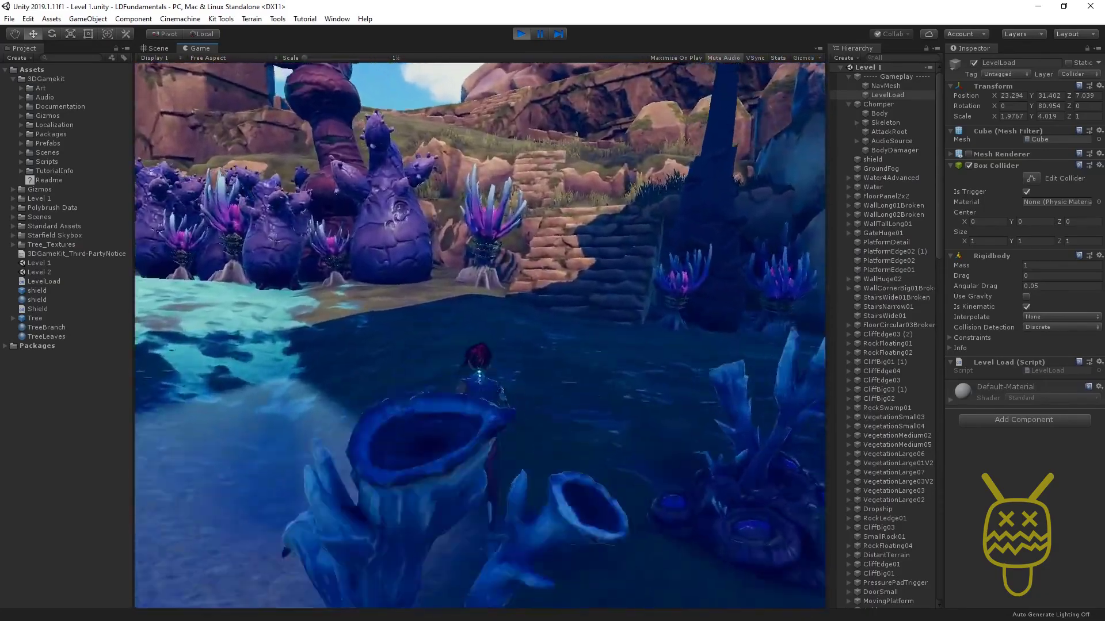
key(w)
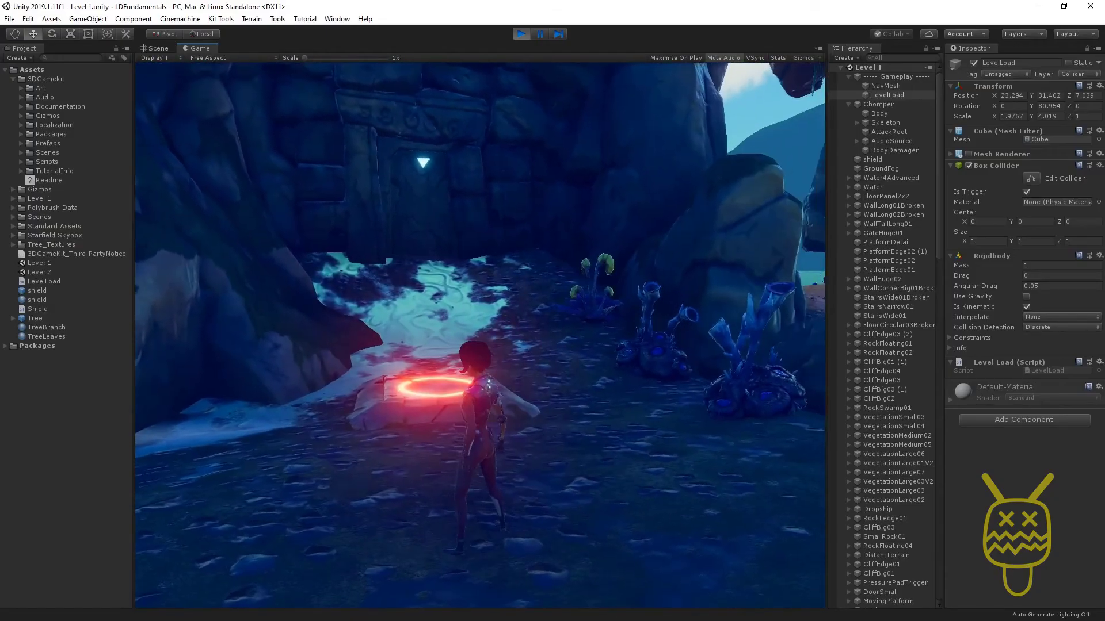
key(w)
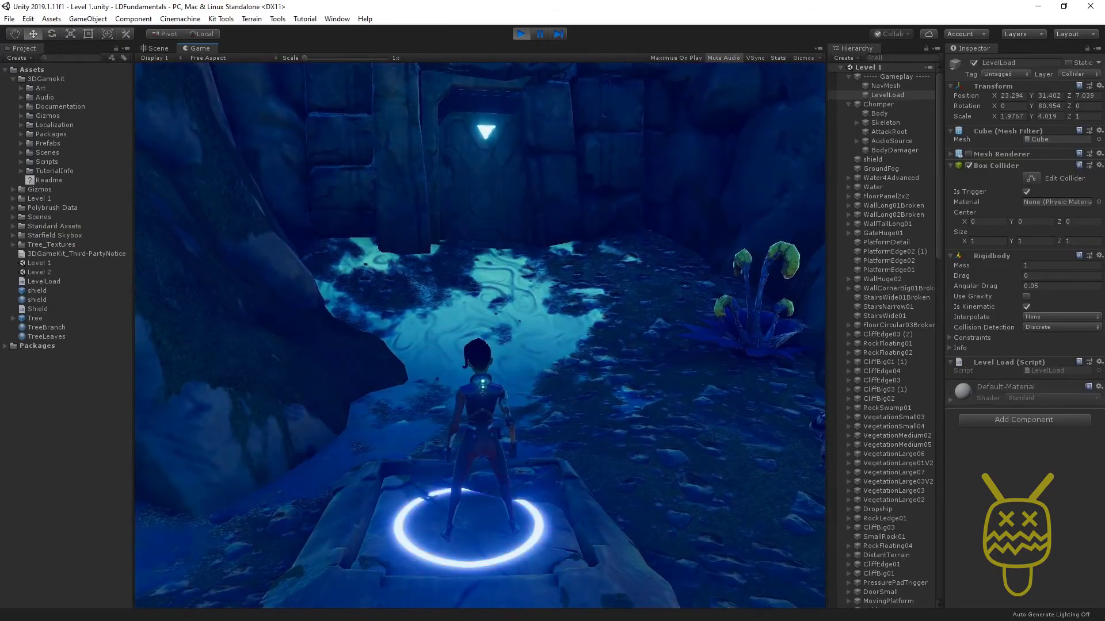
key(w)
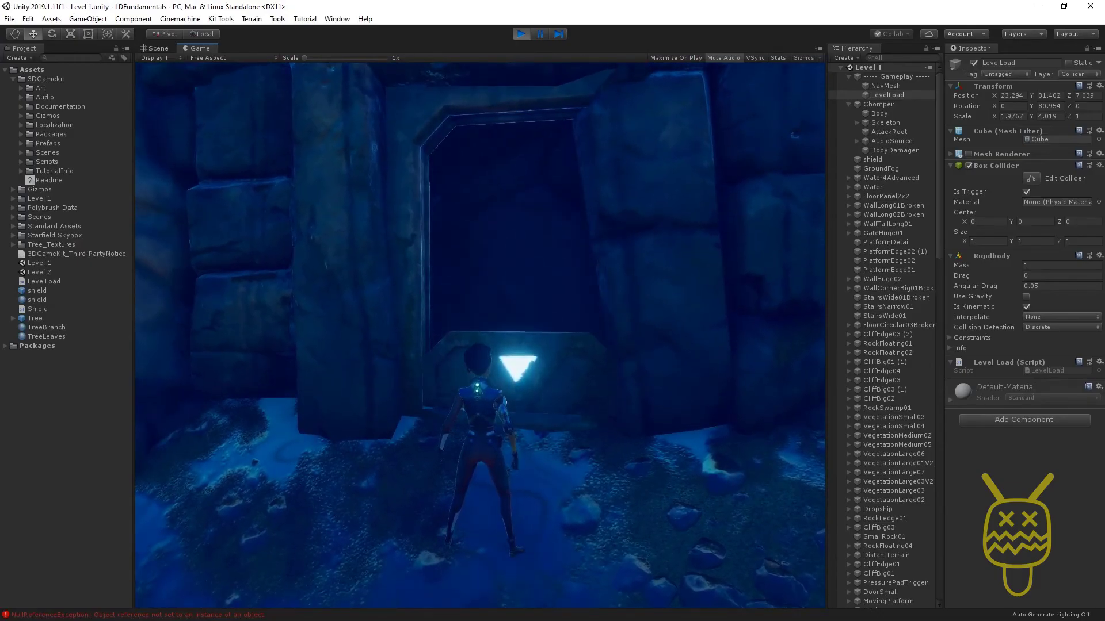
key(w)
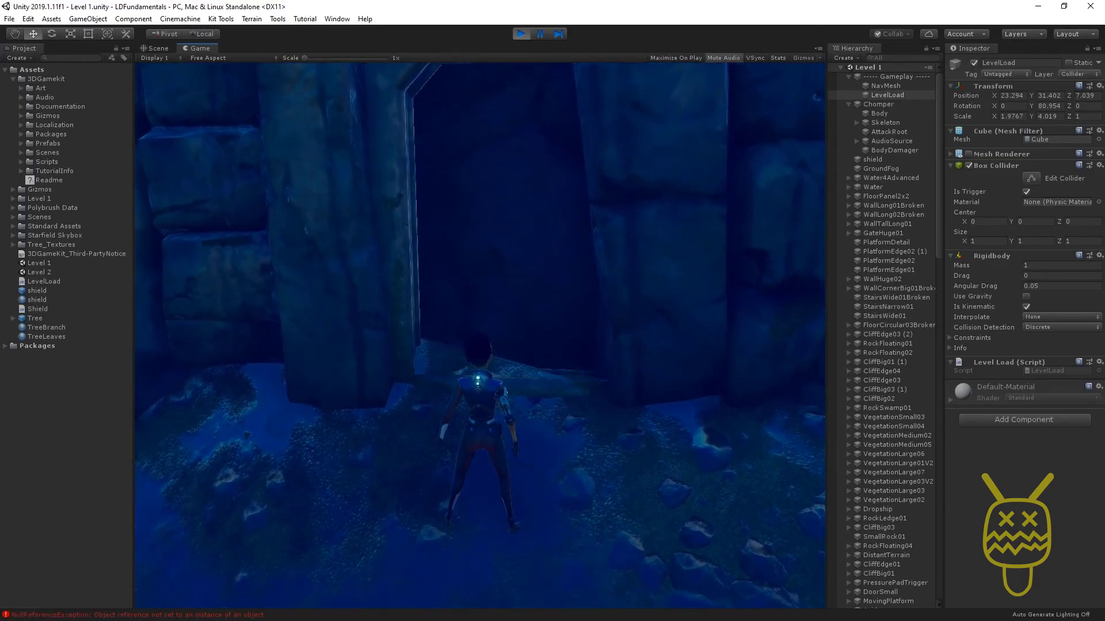
key(w)
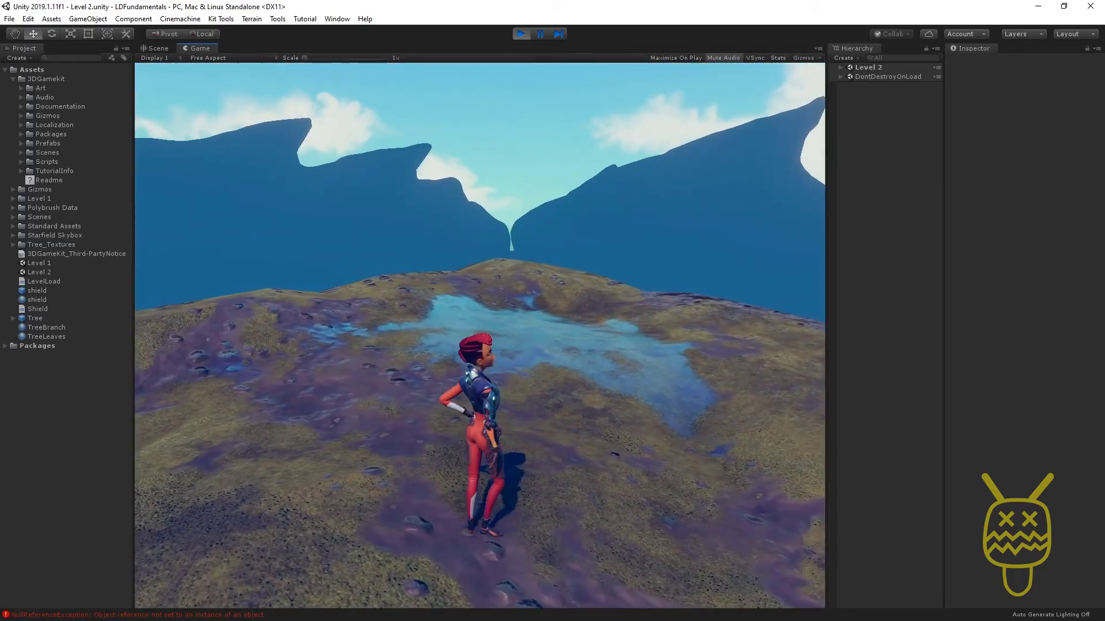
Exit play mode with Ctrl+P.
key(ctrl+p)
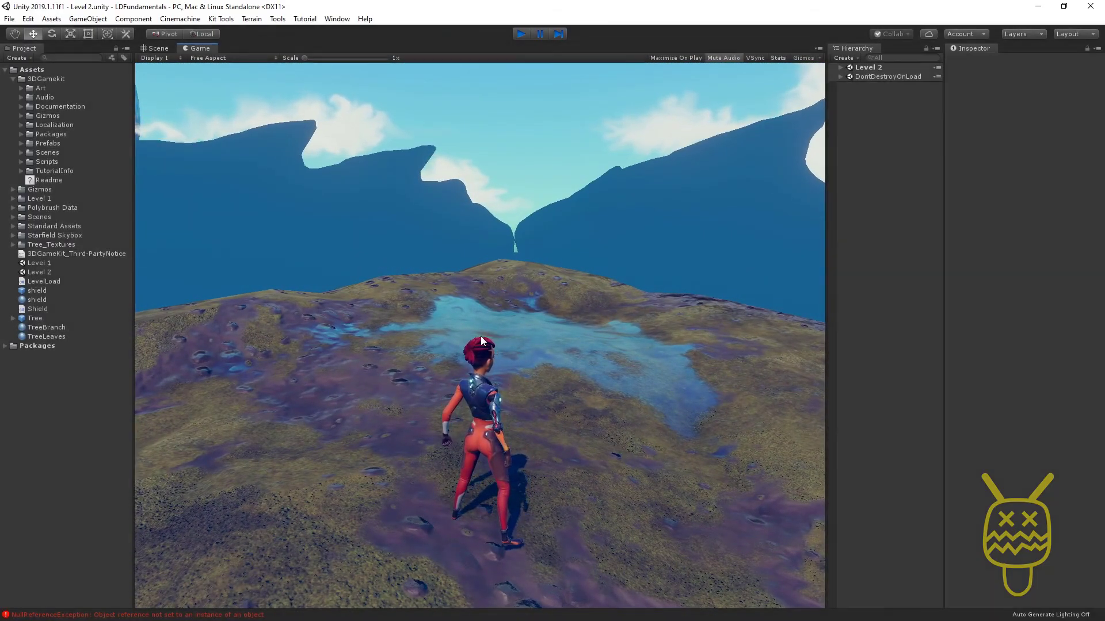